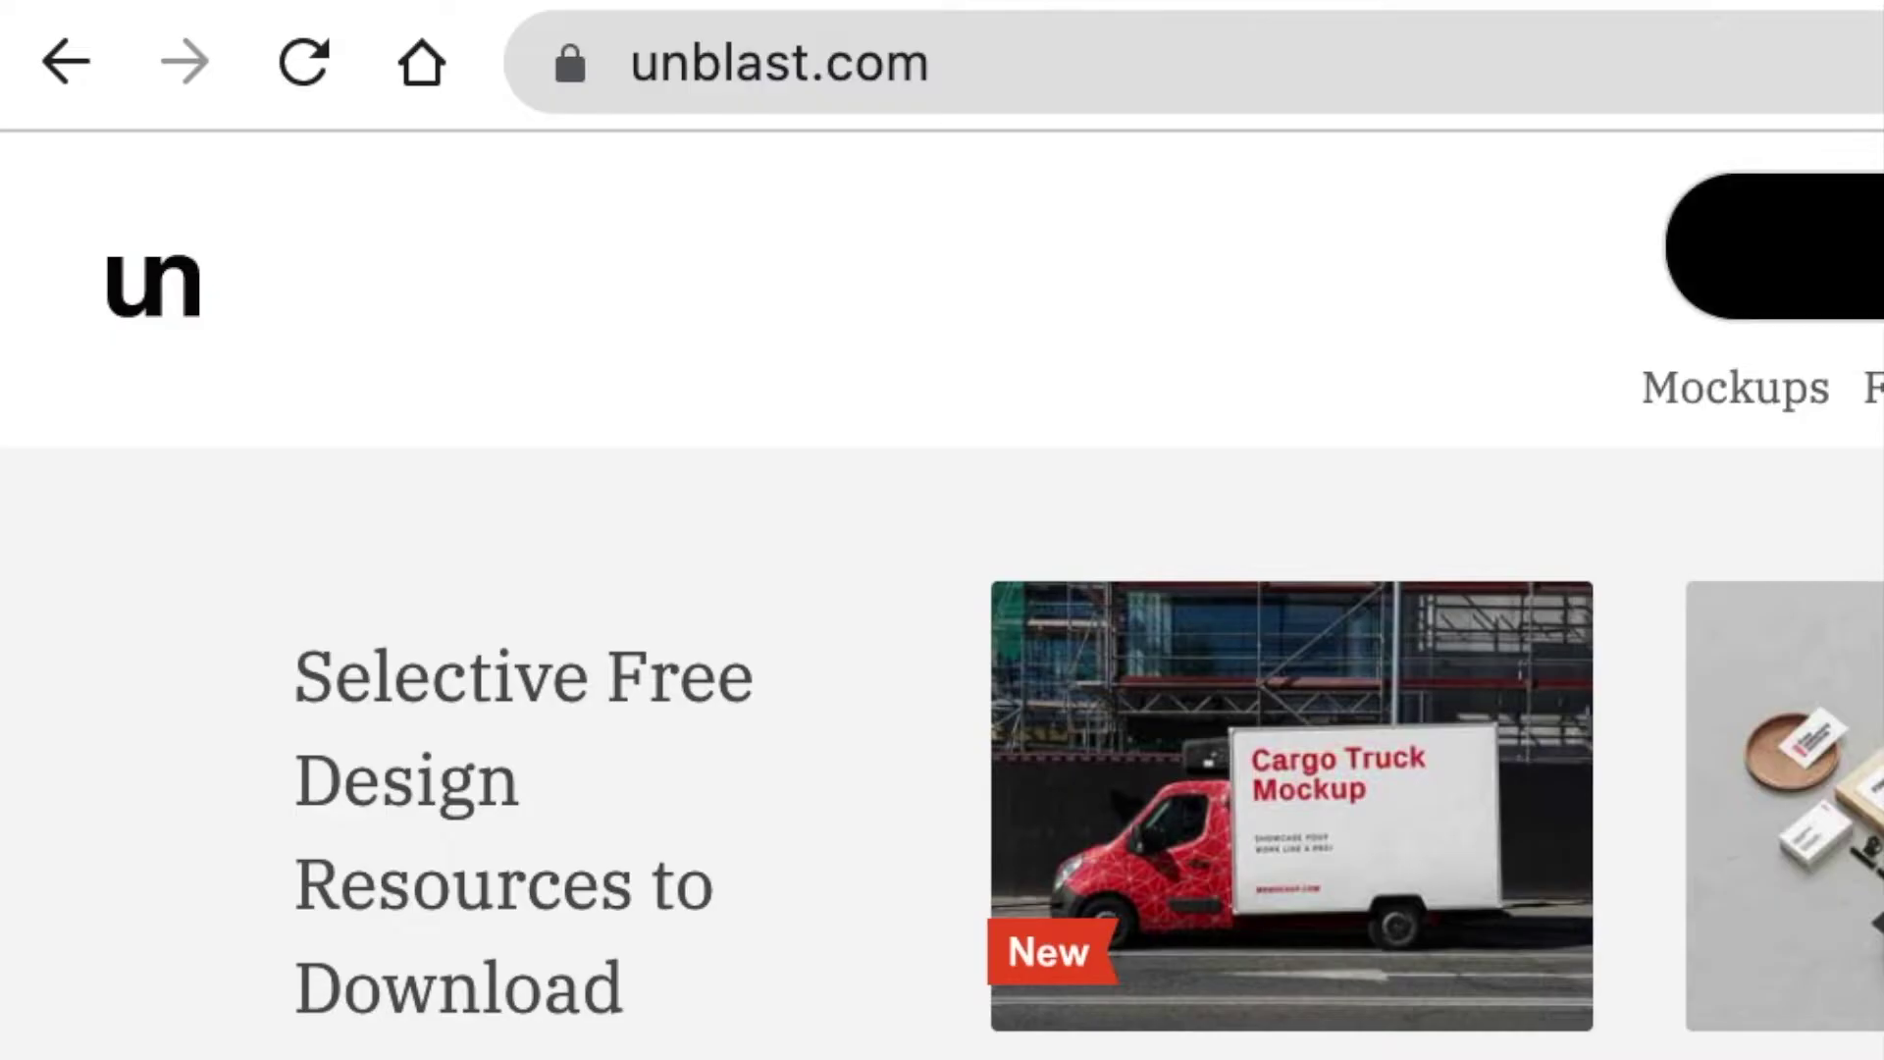
Search Unblast for 'open book' and scroll through the mockup results
left_click(1883, 271)
type("open")
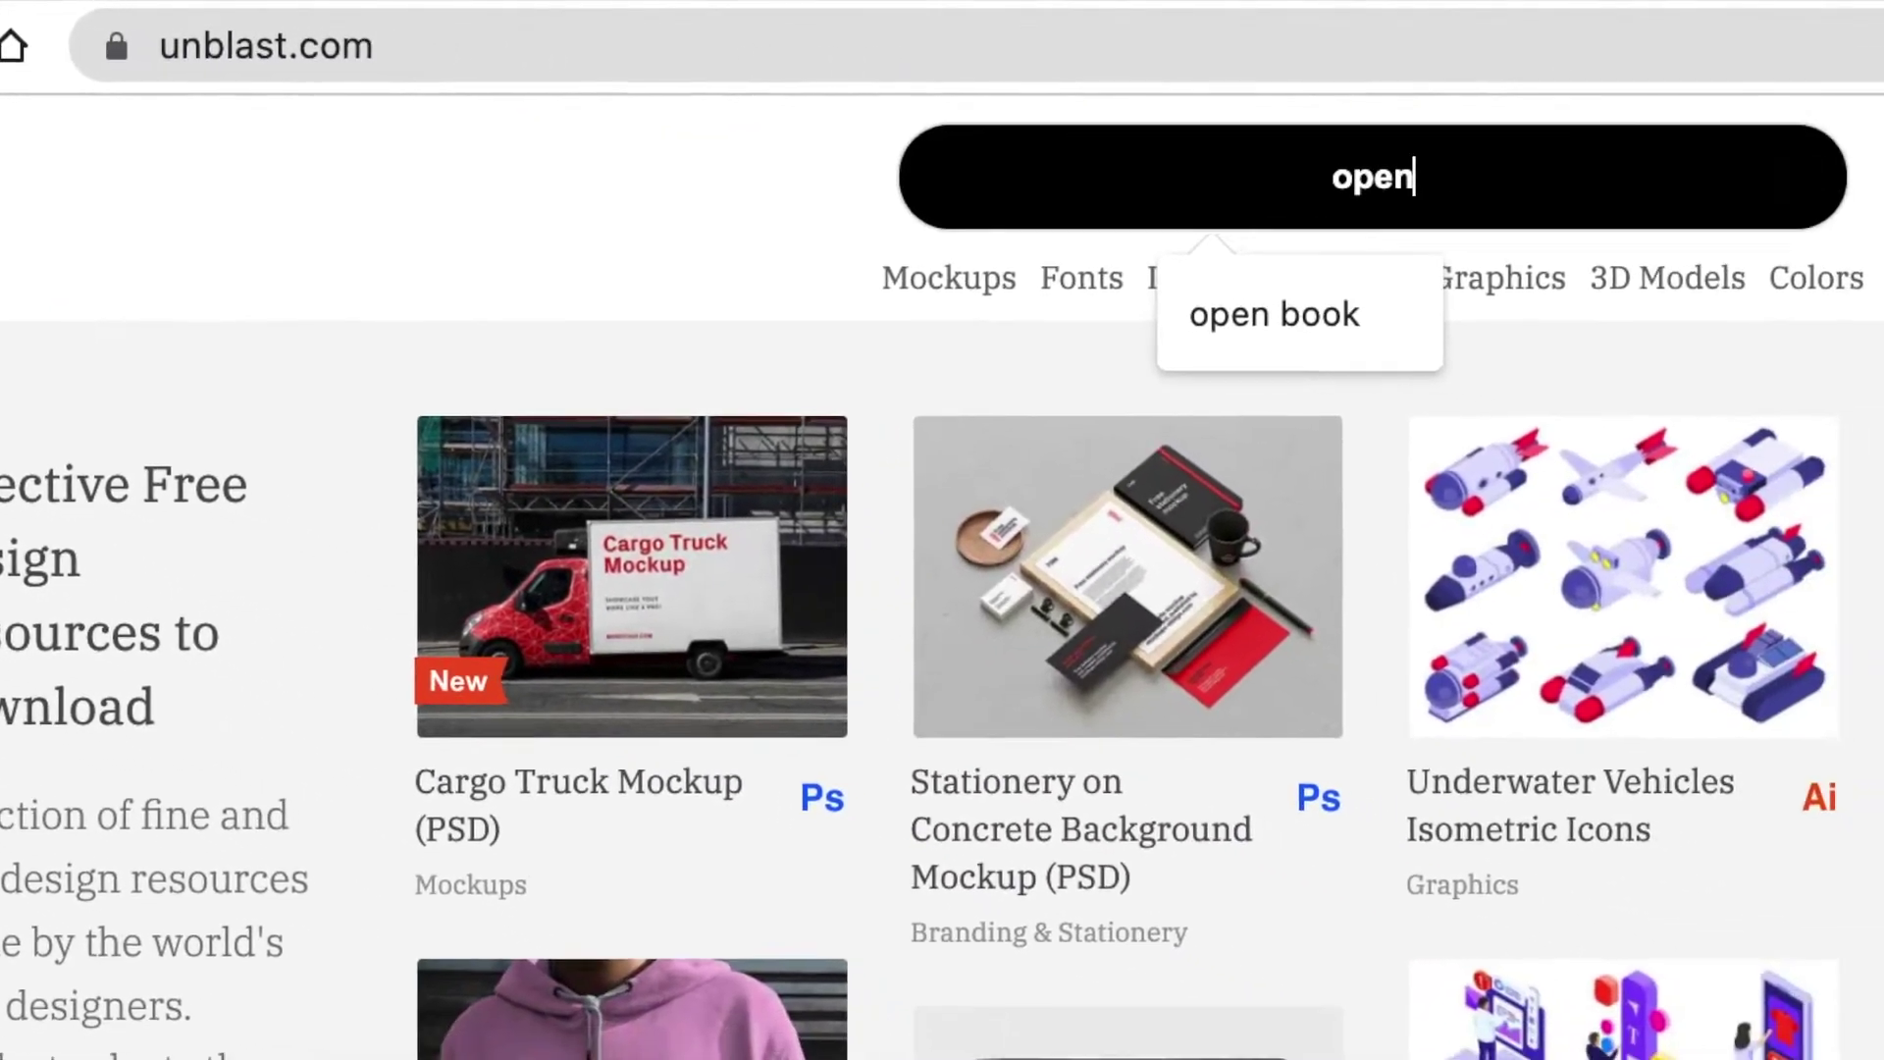
left_click(1883, 414)
key("Return")
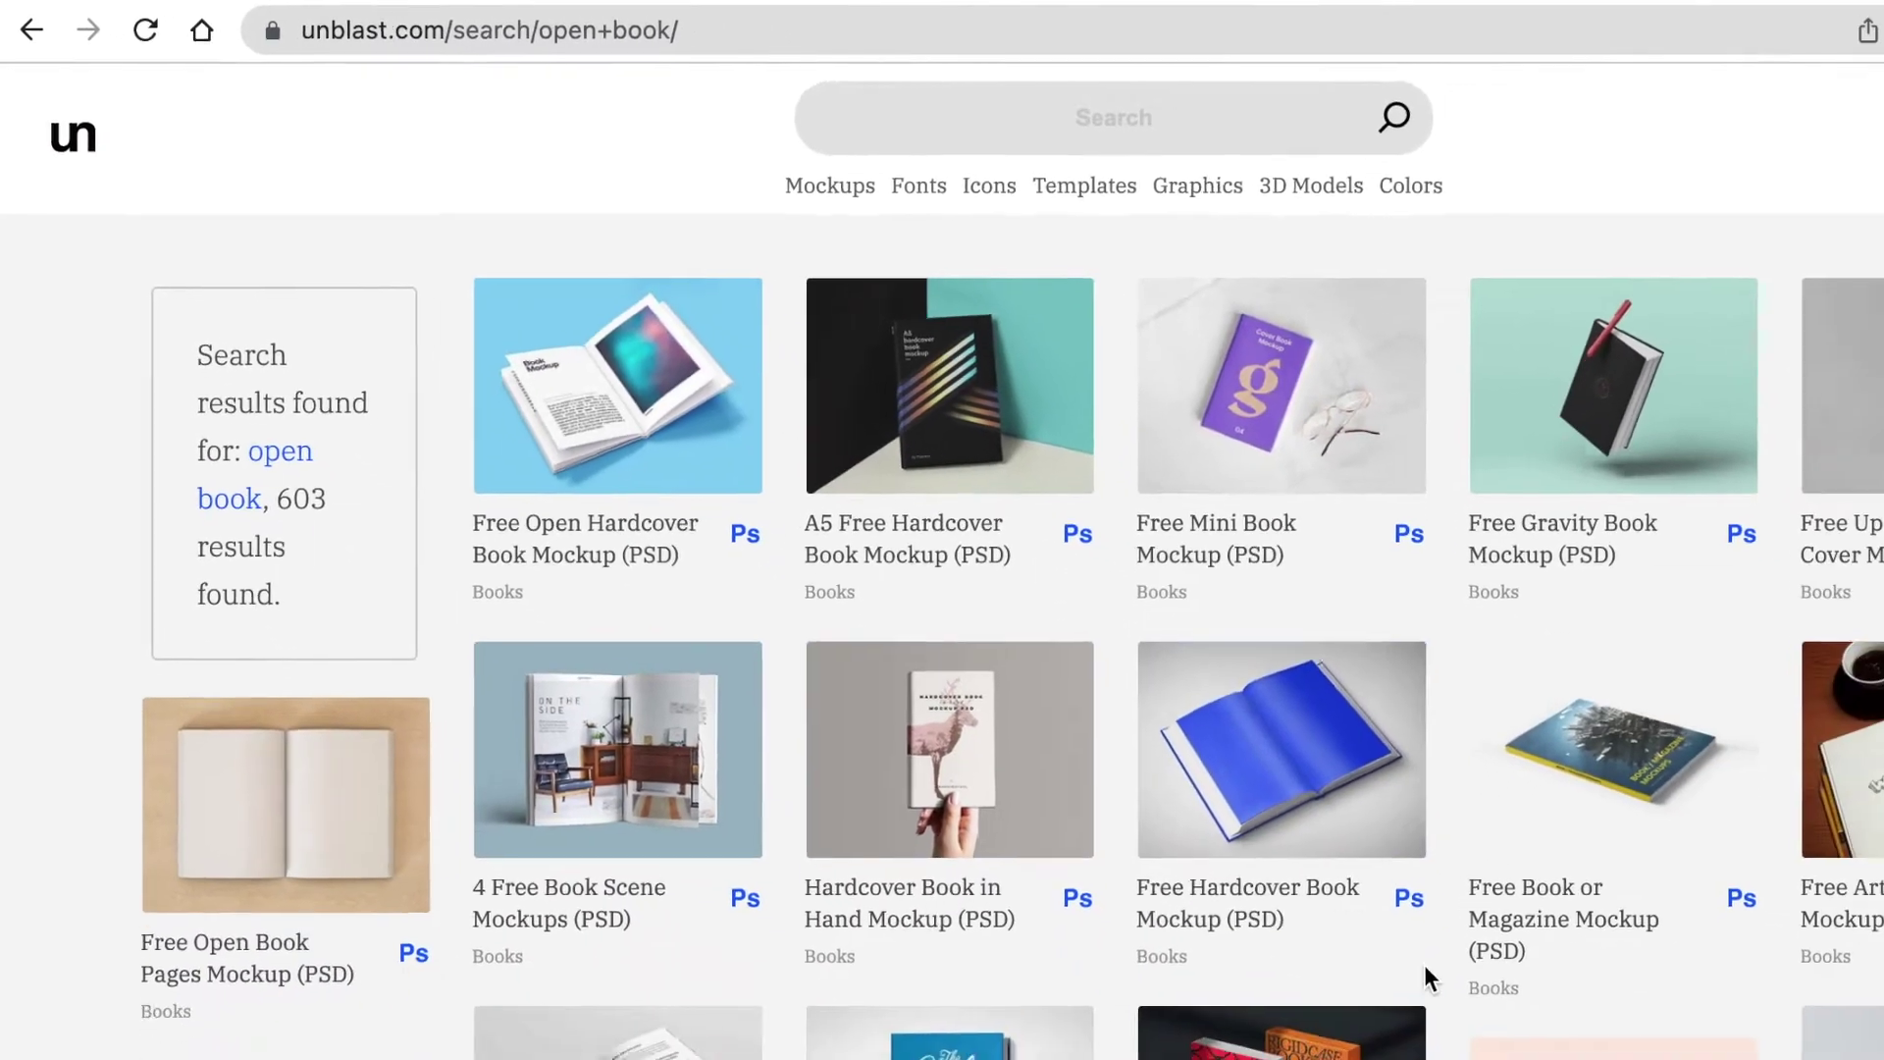
scroll(1292, 918, "down", 2)
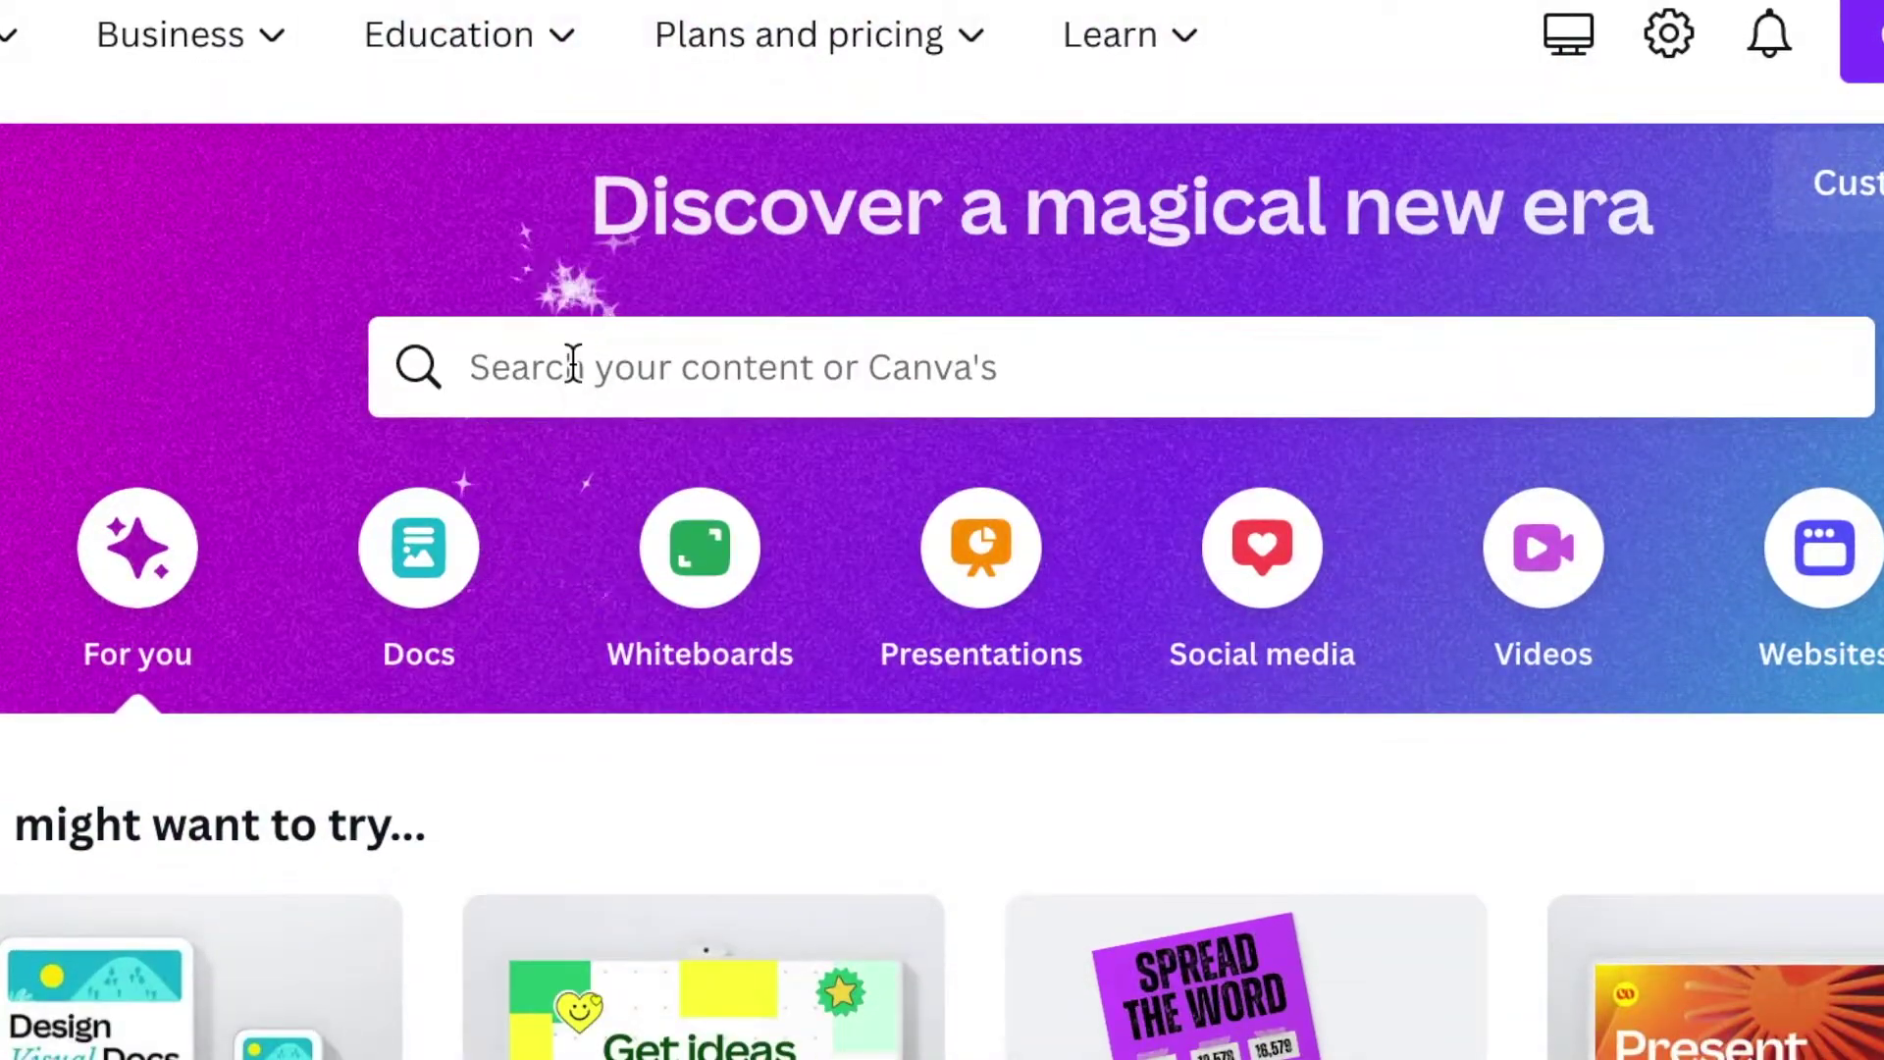
Search Canva templates for 'book pages' and scroll through the template results
left_click(575, 365)
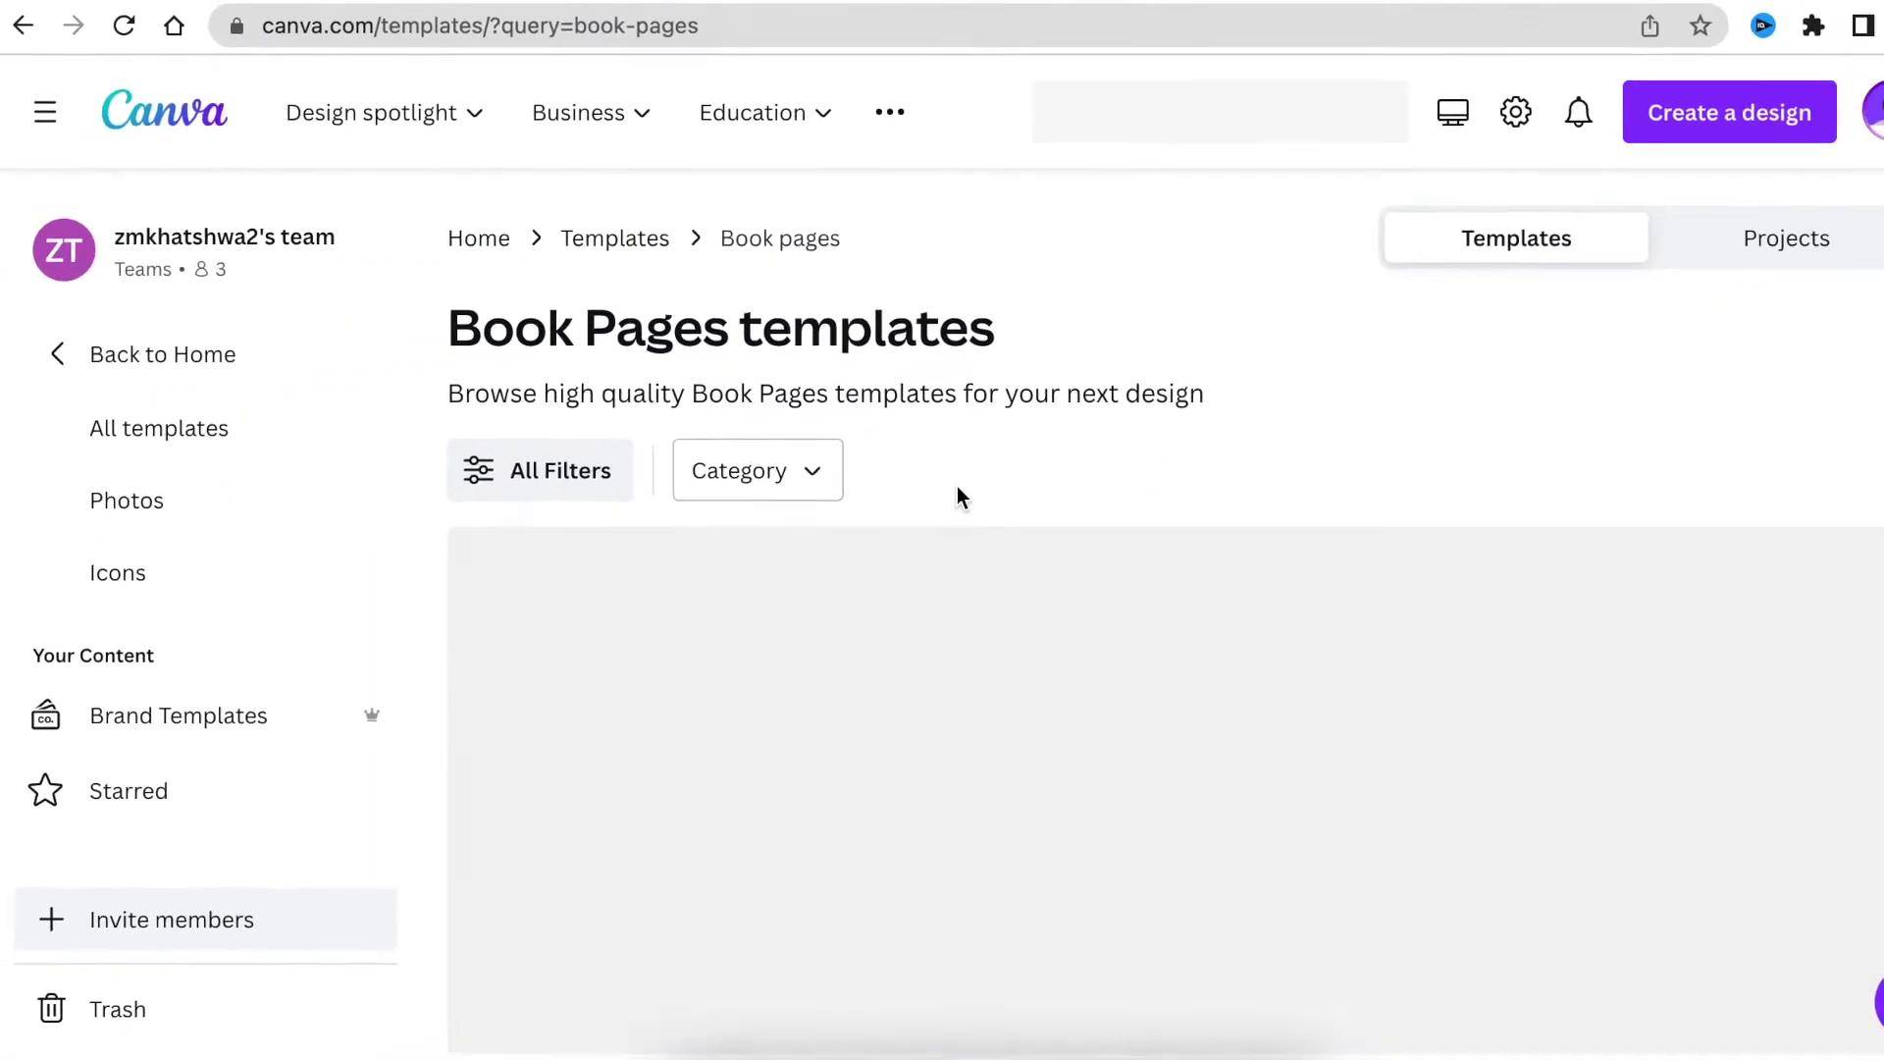
scroll(955, 491, "down", 2)
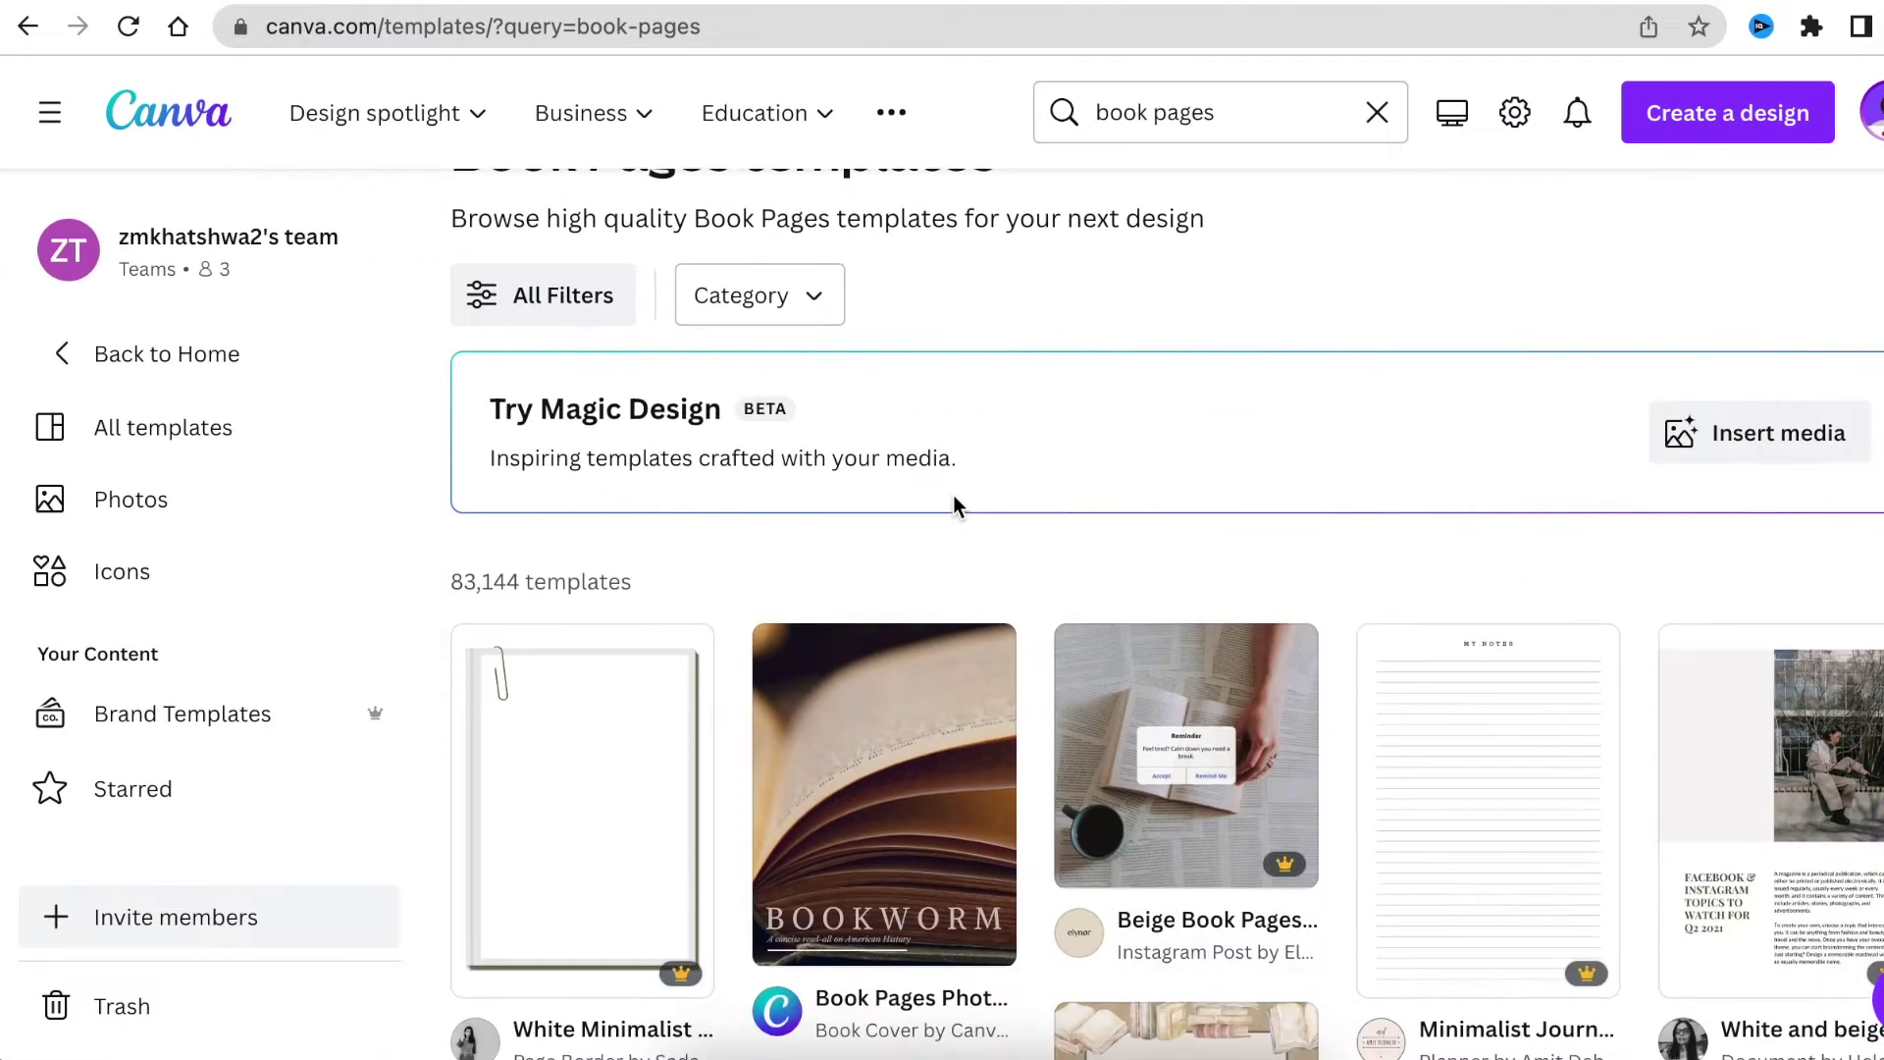
scroll(954, 505, "down", 4)
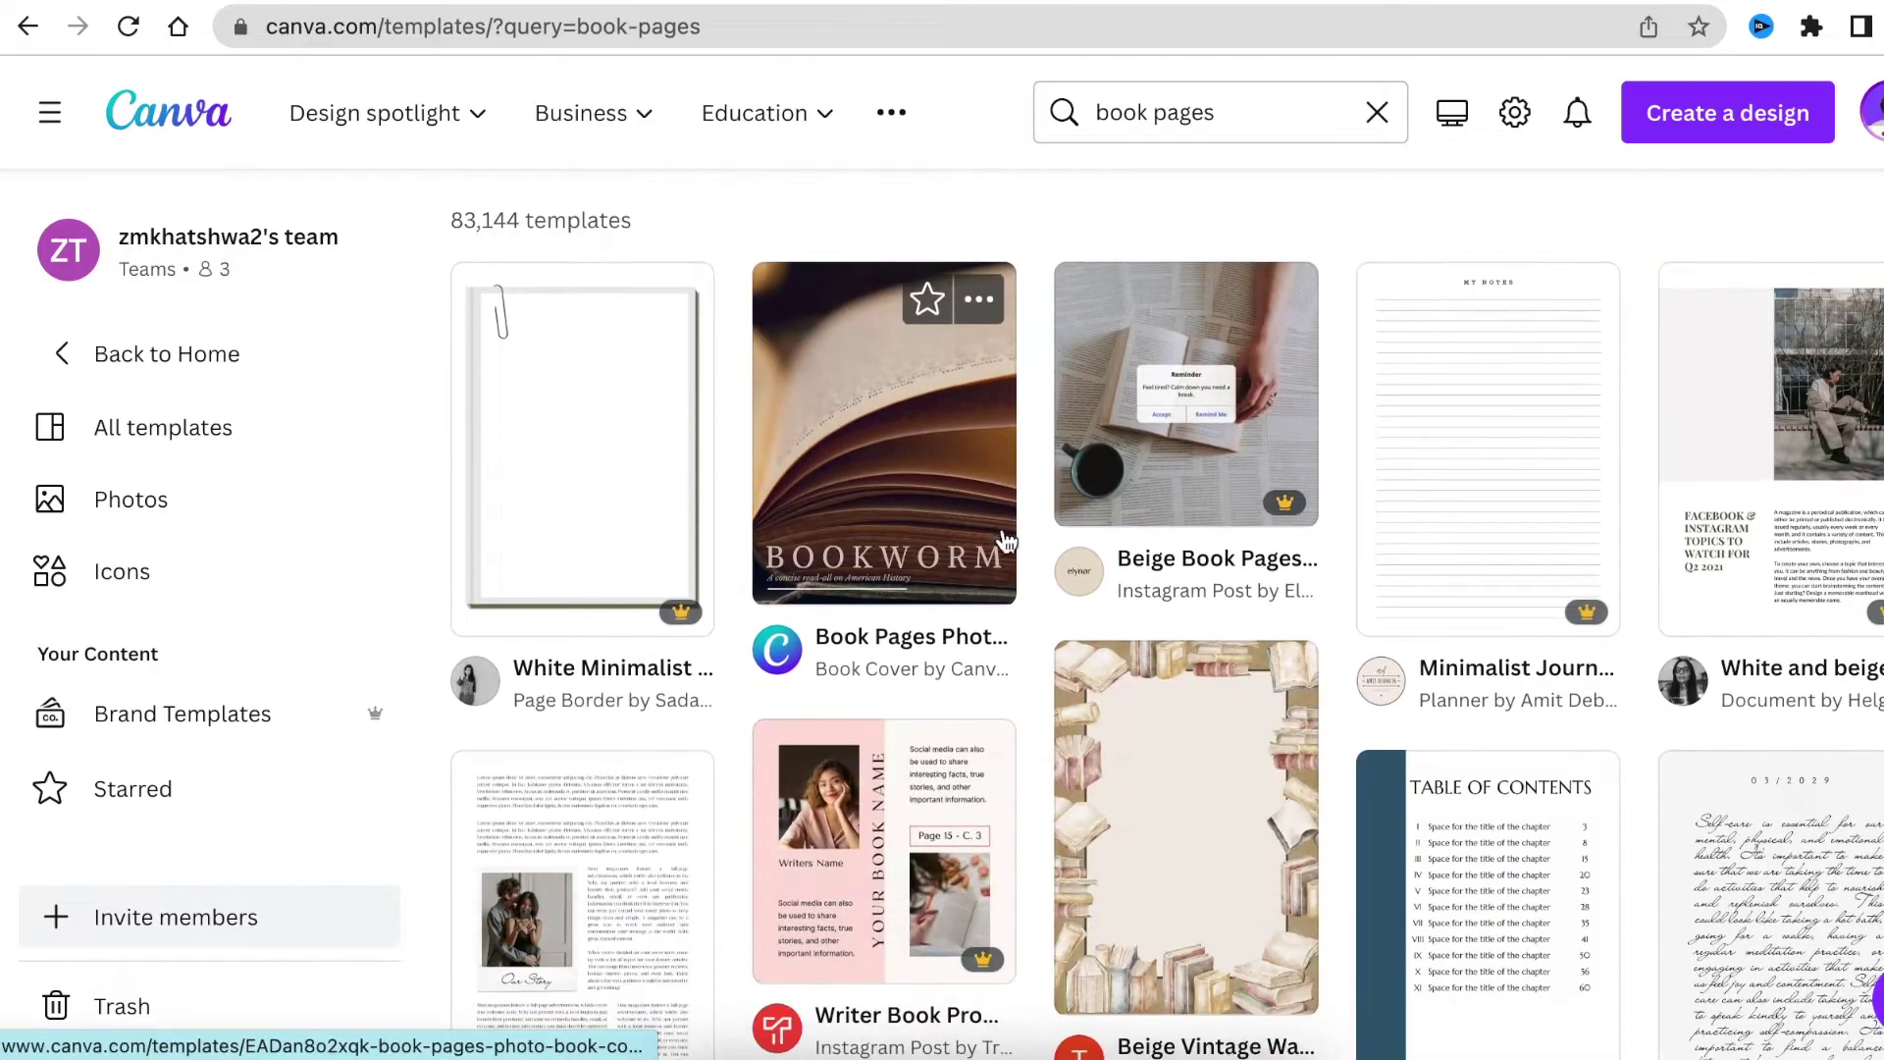
scroll(981, 570, "down", 4)
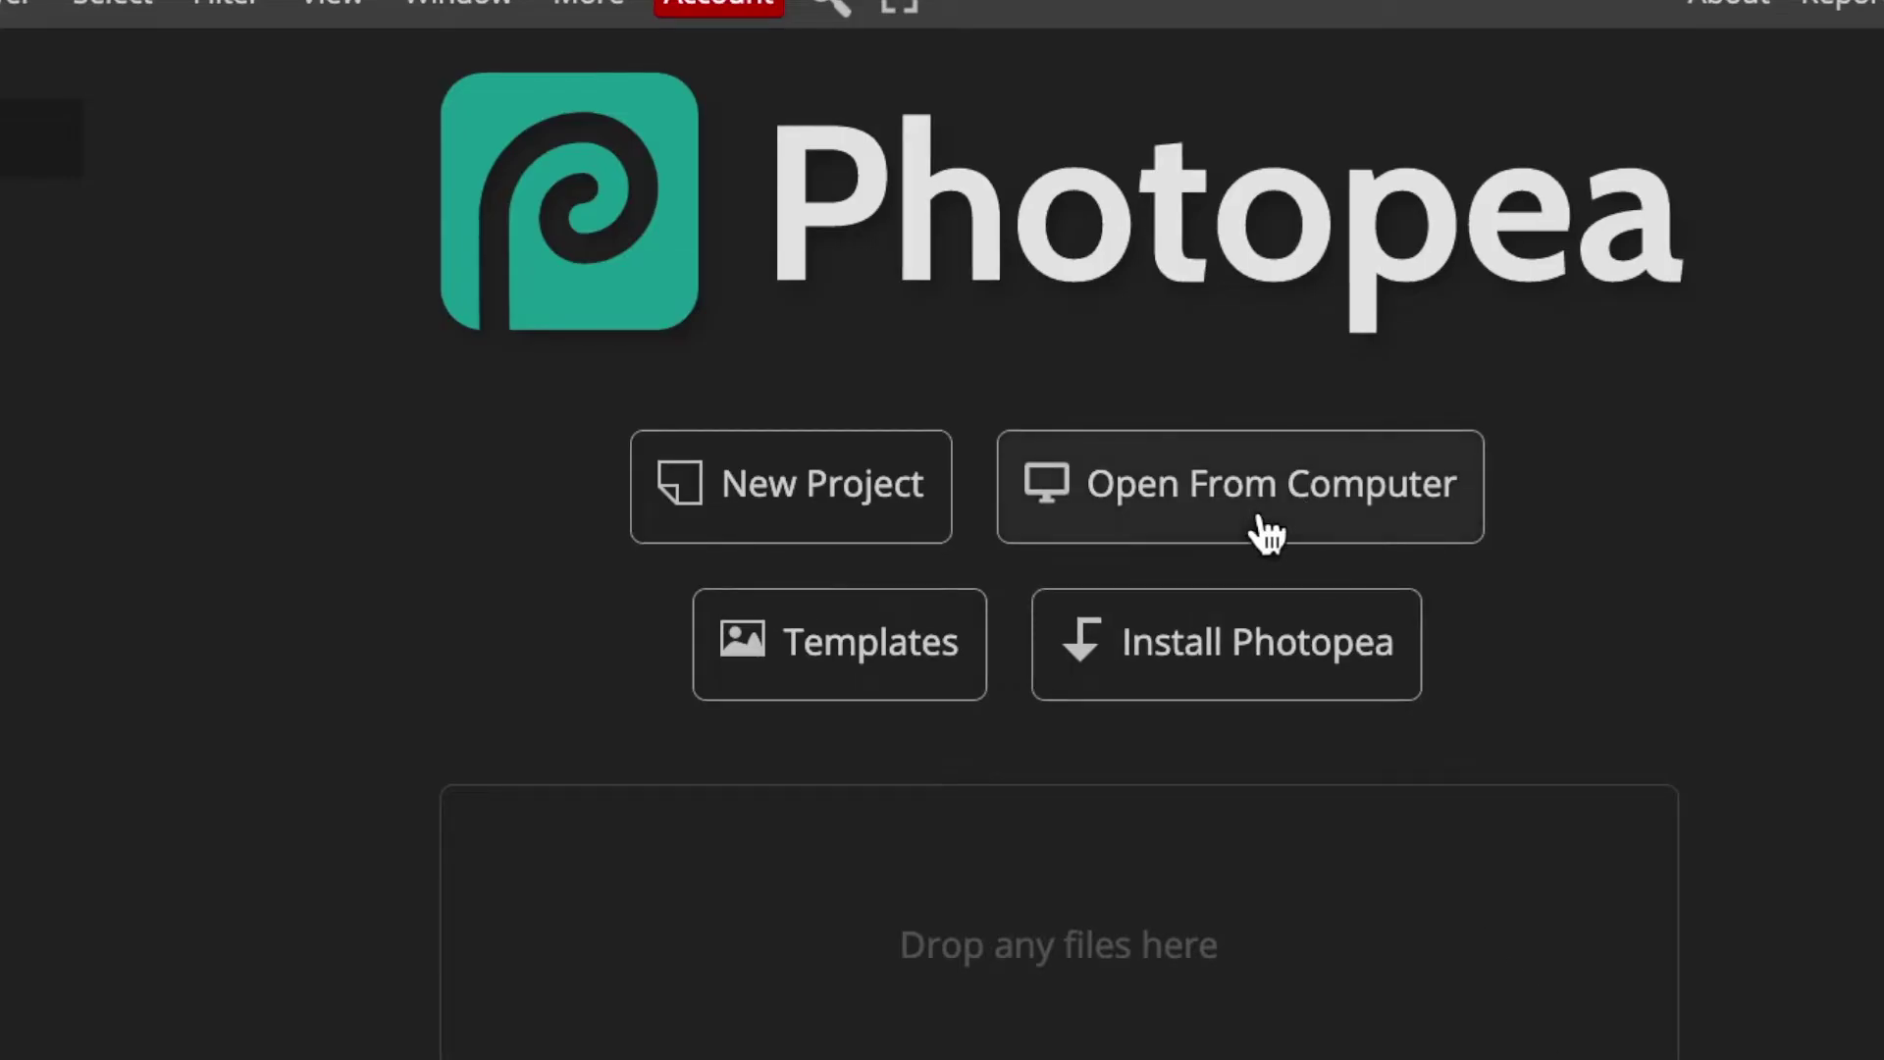
Open Top View Book Mockup.psd from the computer in Photopea
left_click(1165, 483)
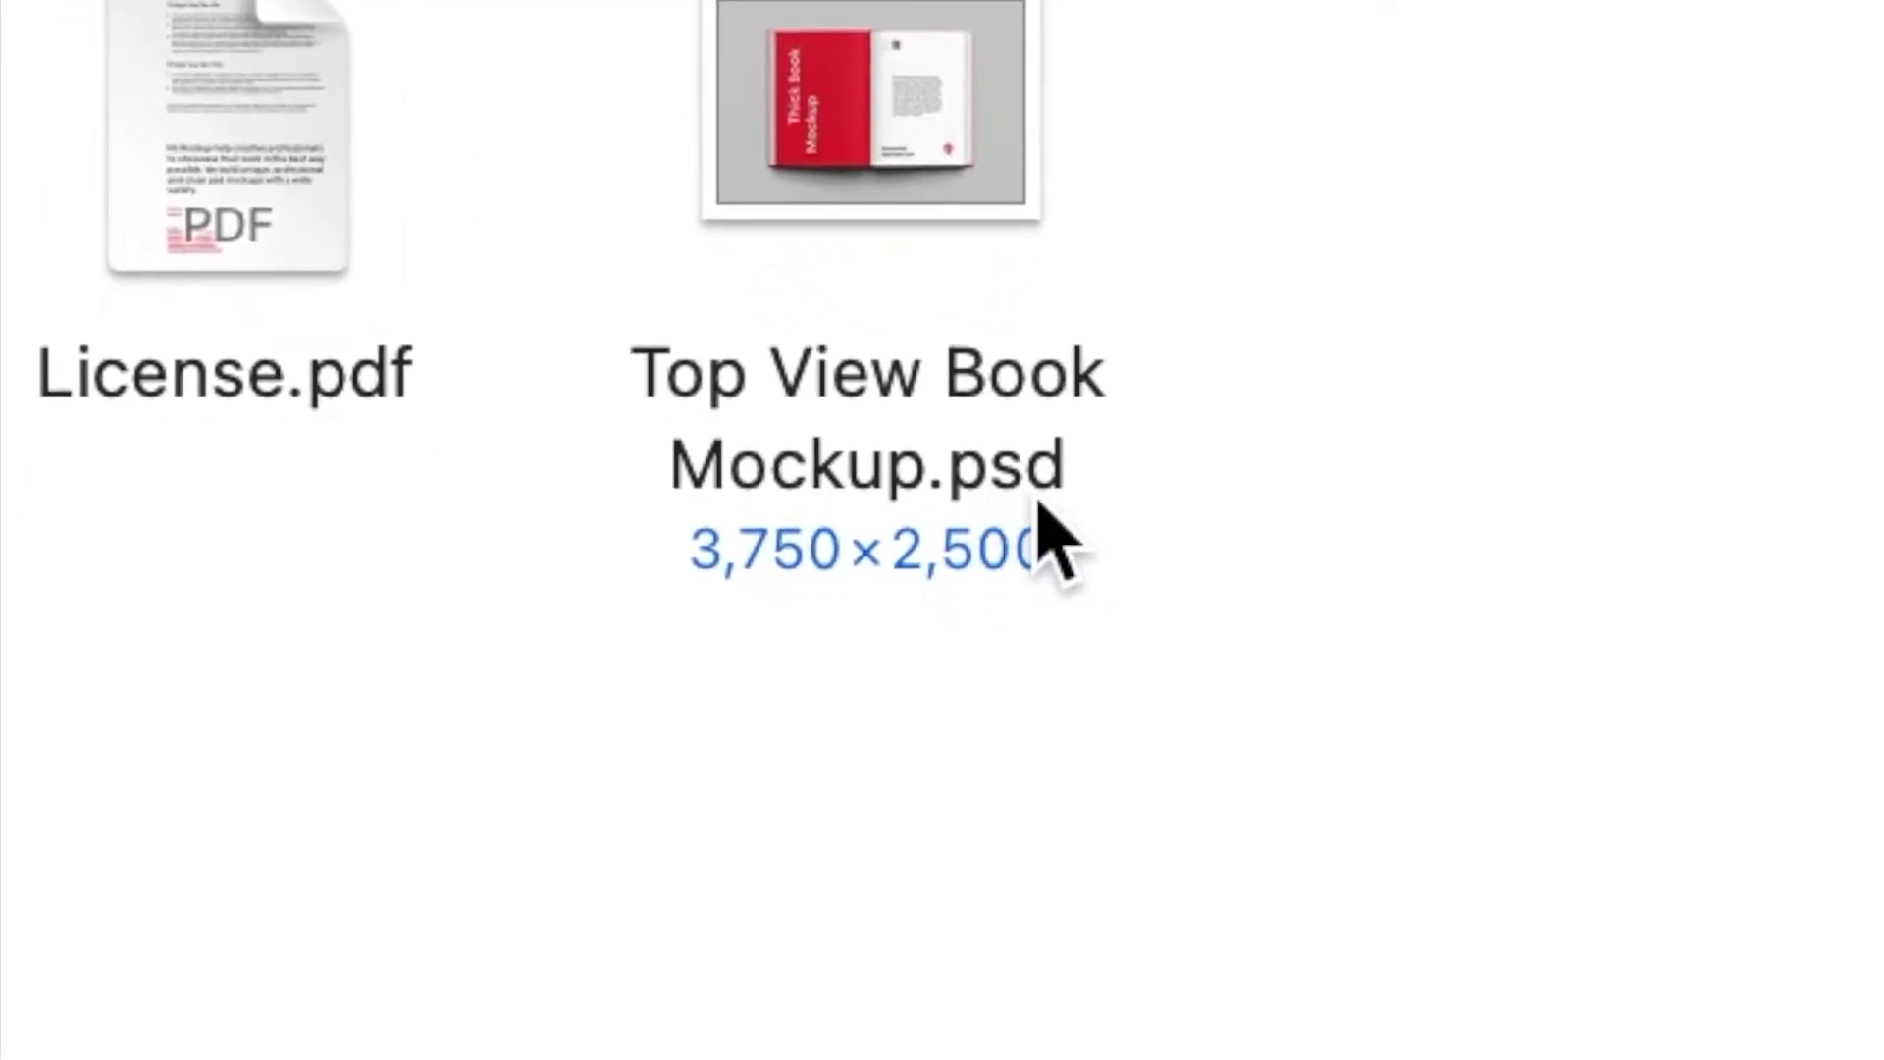
left_click(924, 172)
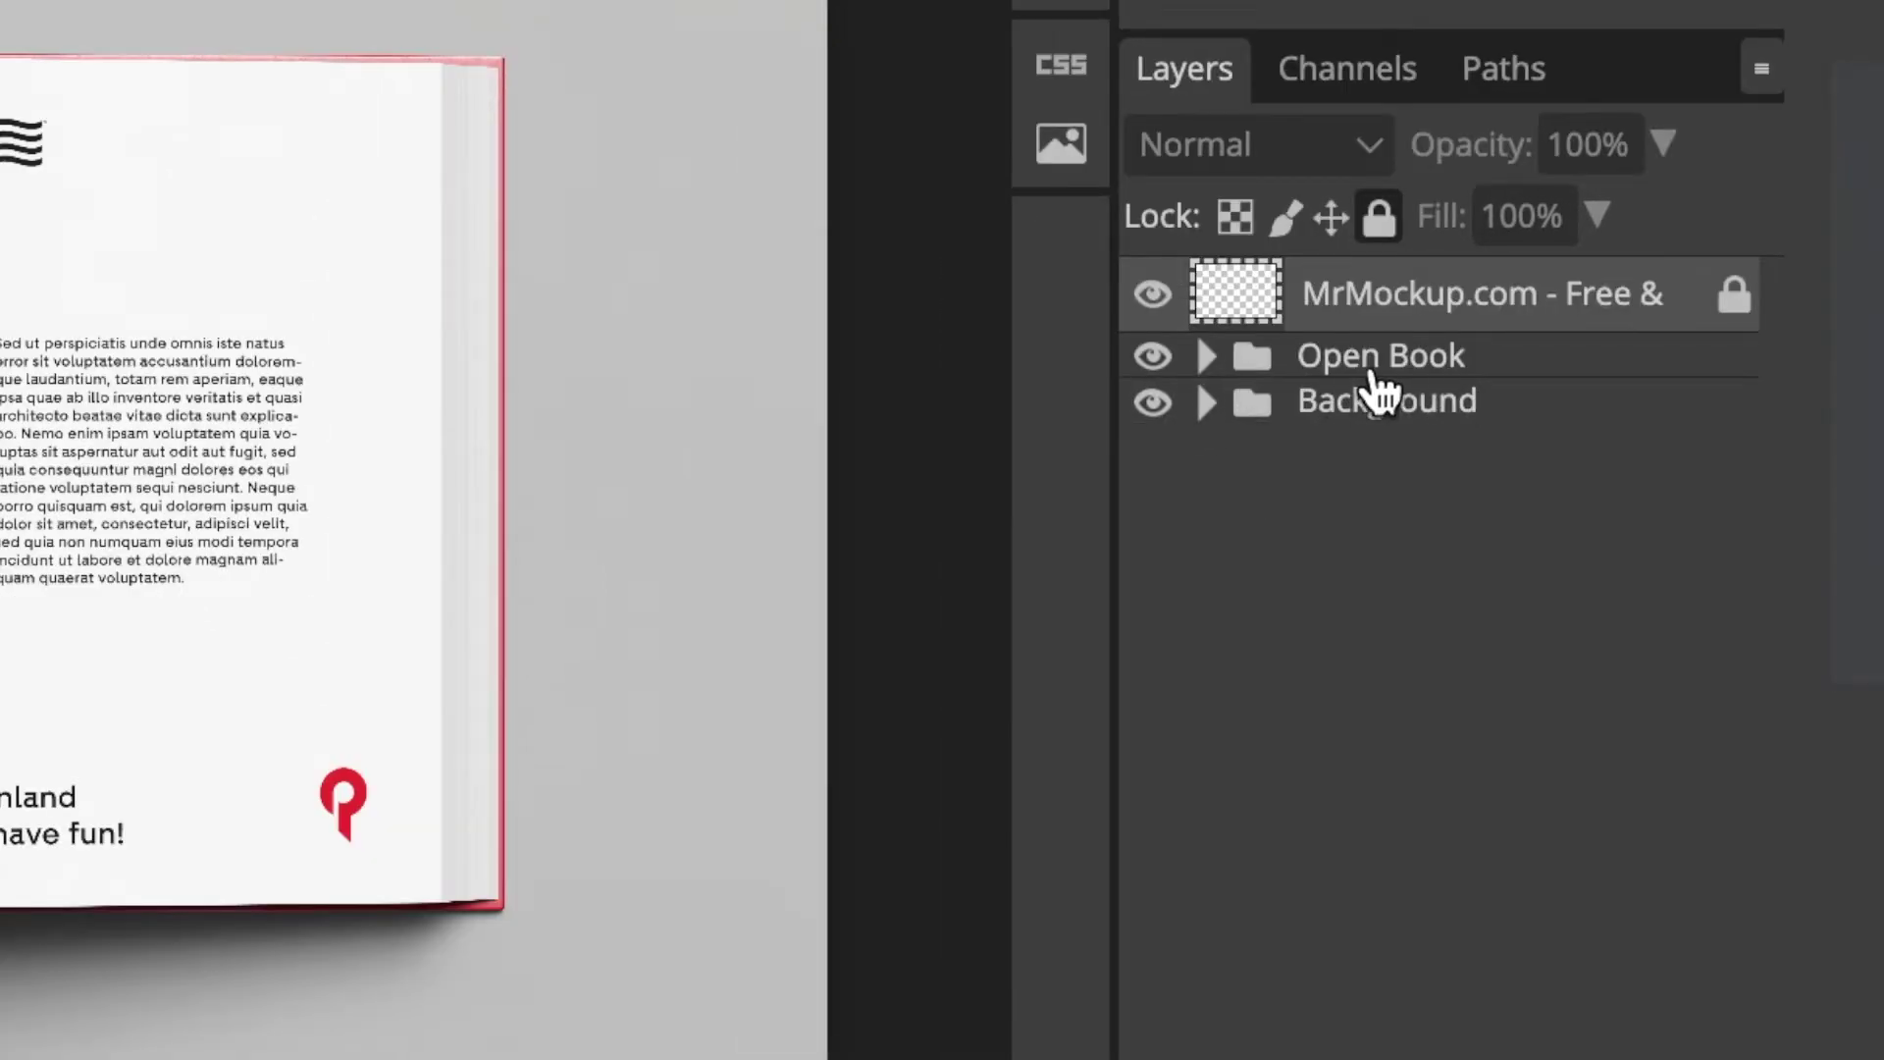
Expand the Open Book layer group to list its page placeholders and colour layers
left_click(1210, 365)
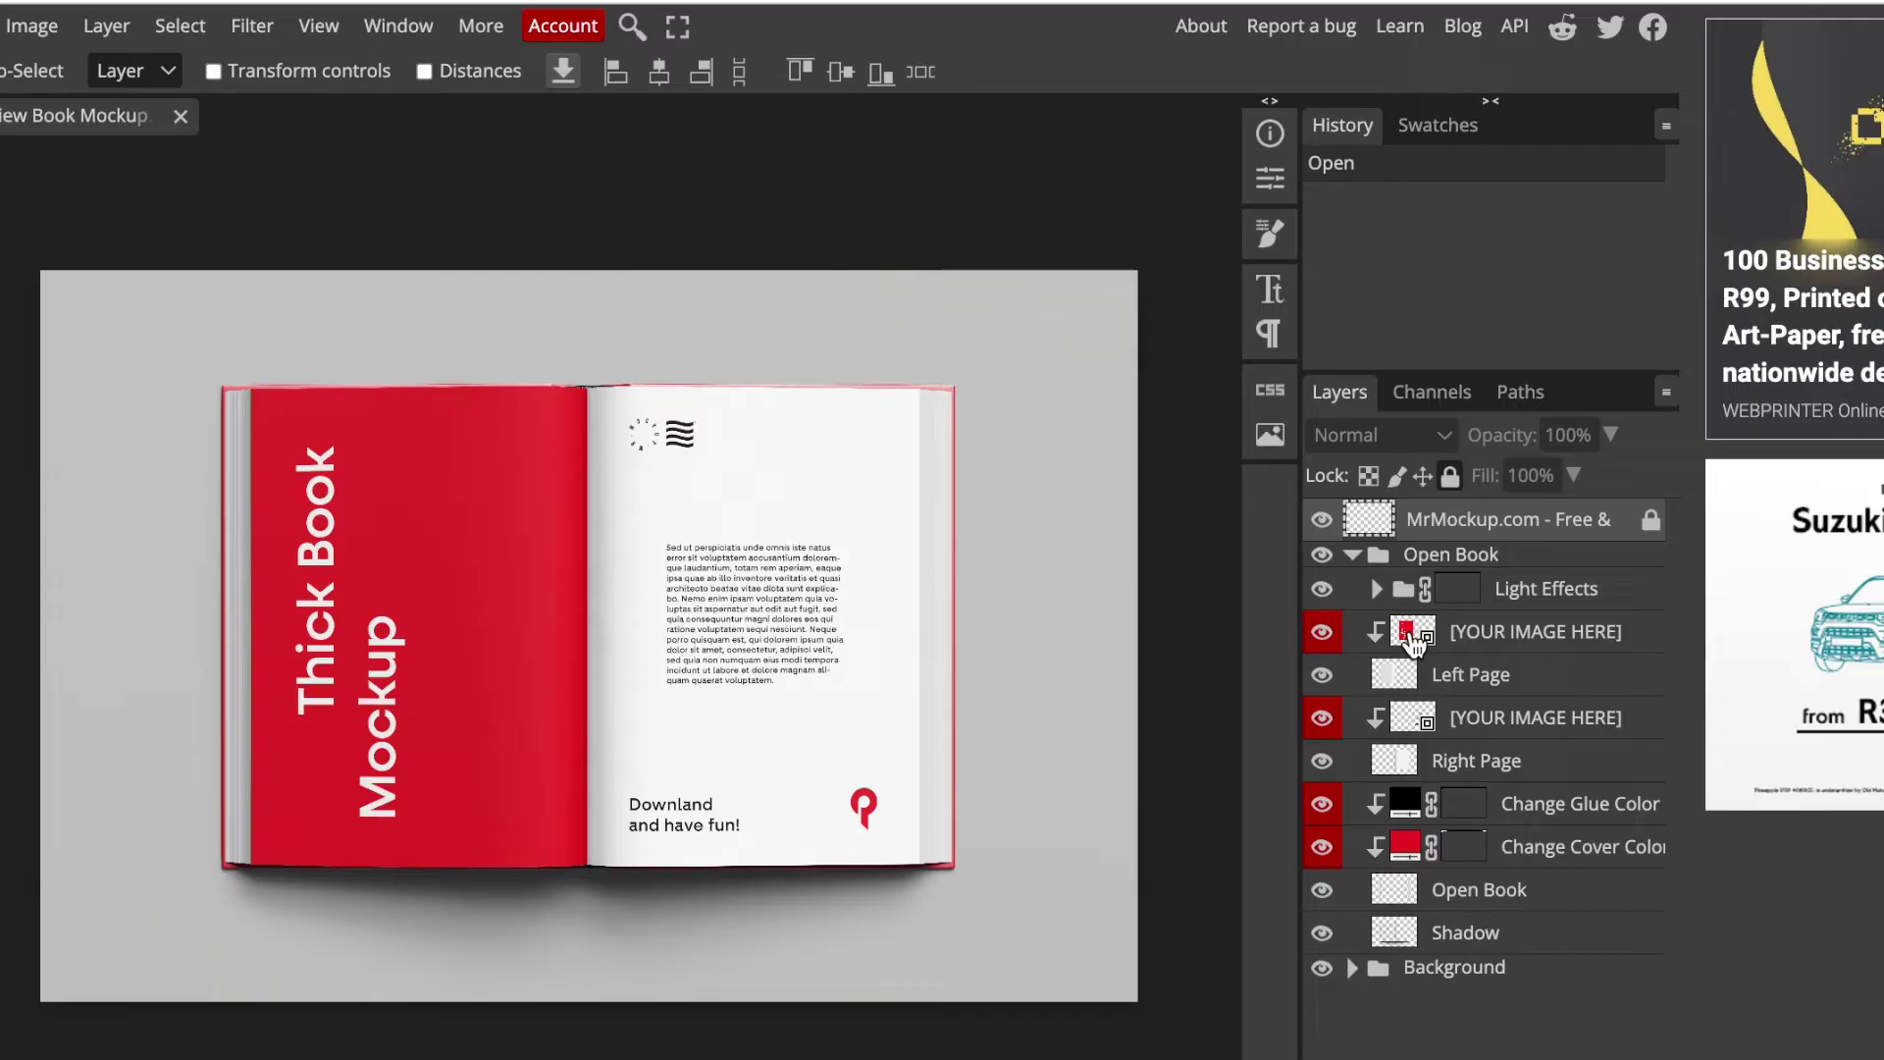
Edit the left page smart object, hide its Design layer, and place the Table of Contents image
double_click(1401, 616)
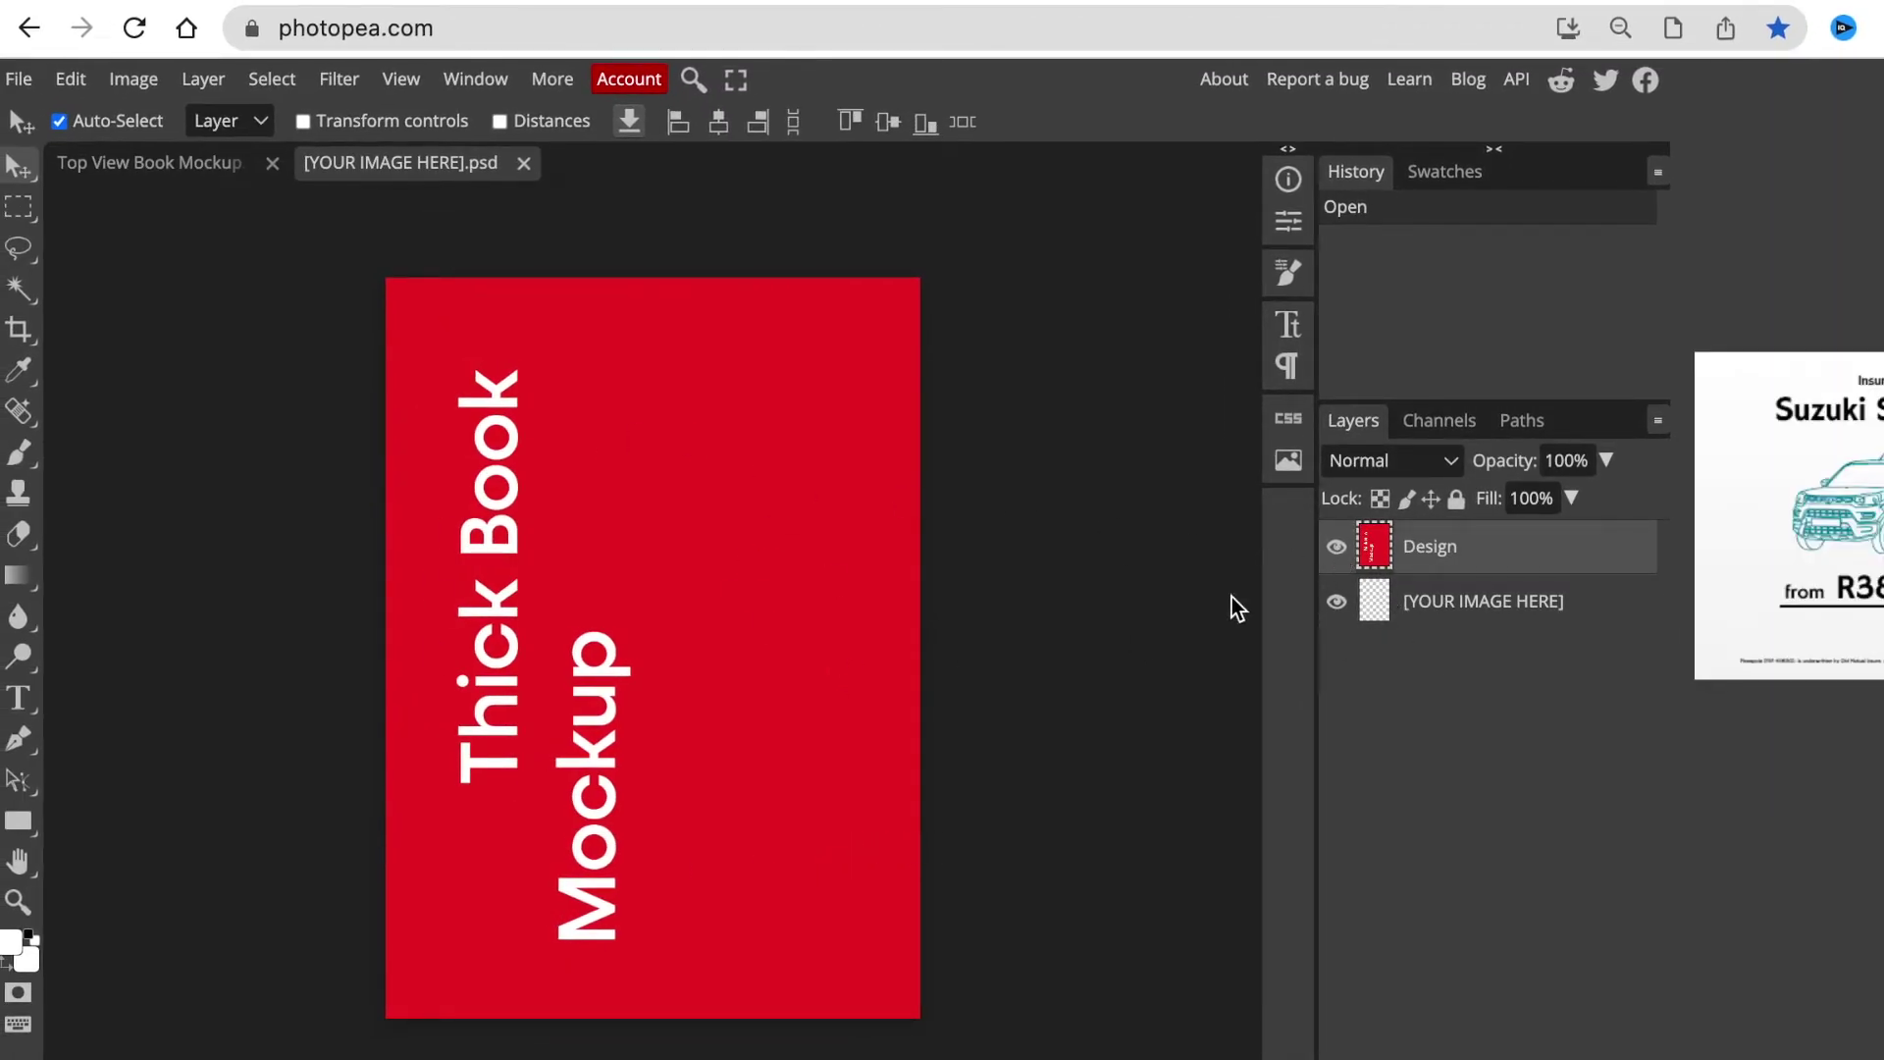
left_click(1341, 549)
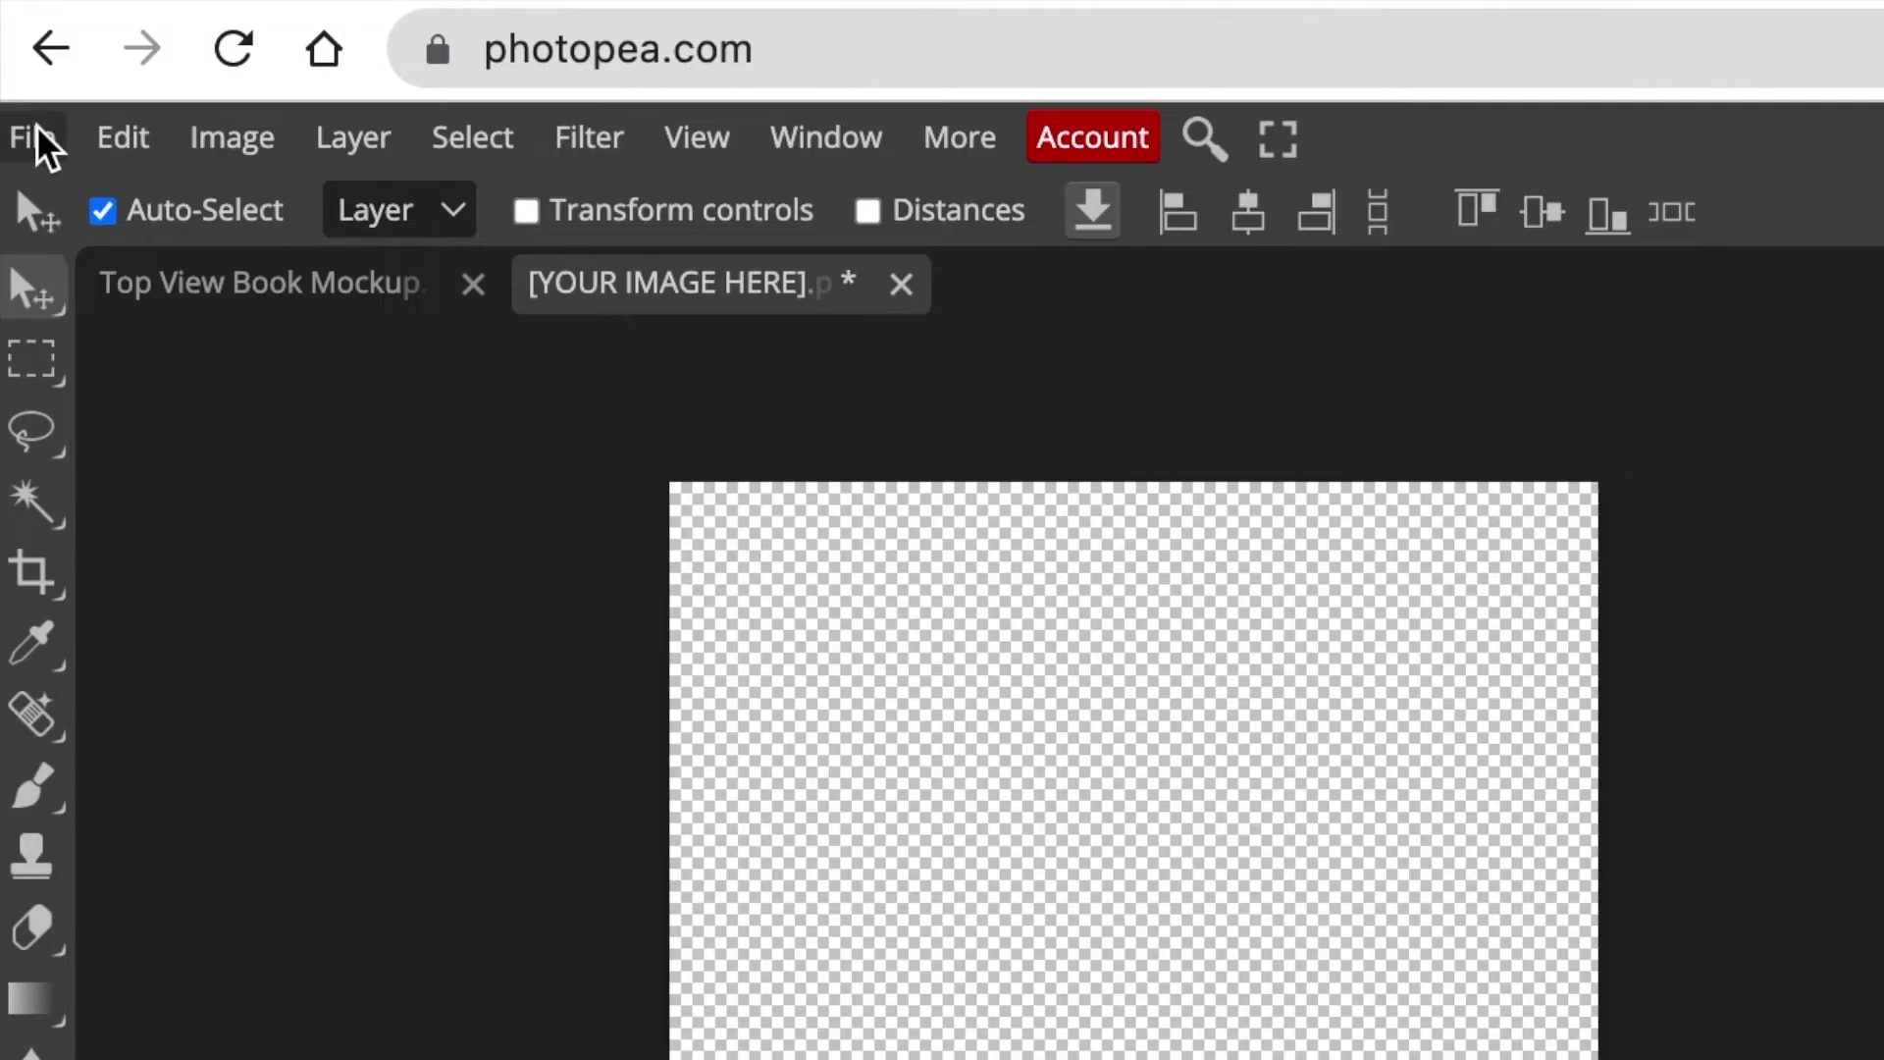
left_click(34, 139)
left_click(147, 341)
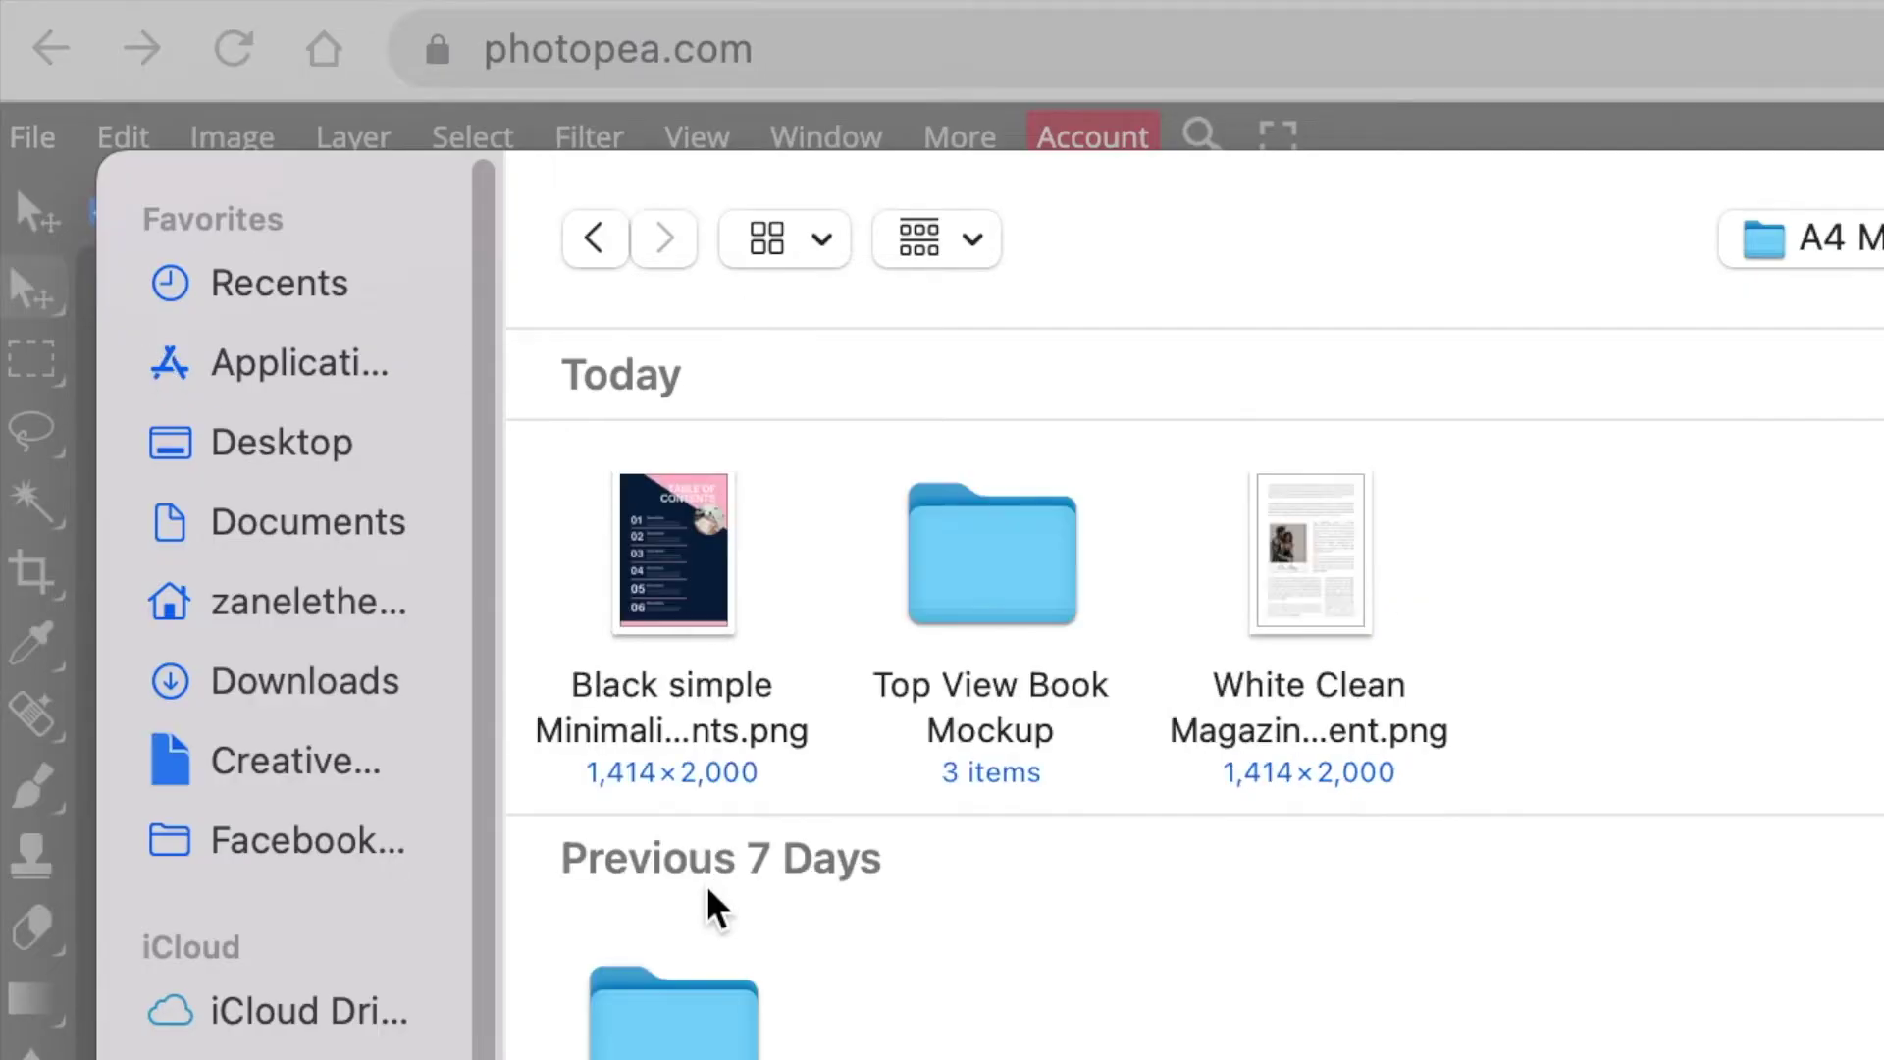
double_click(703, 530)
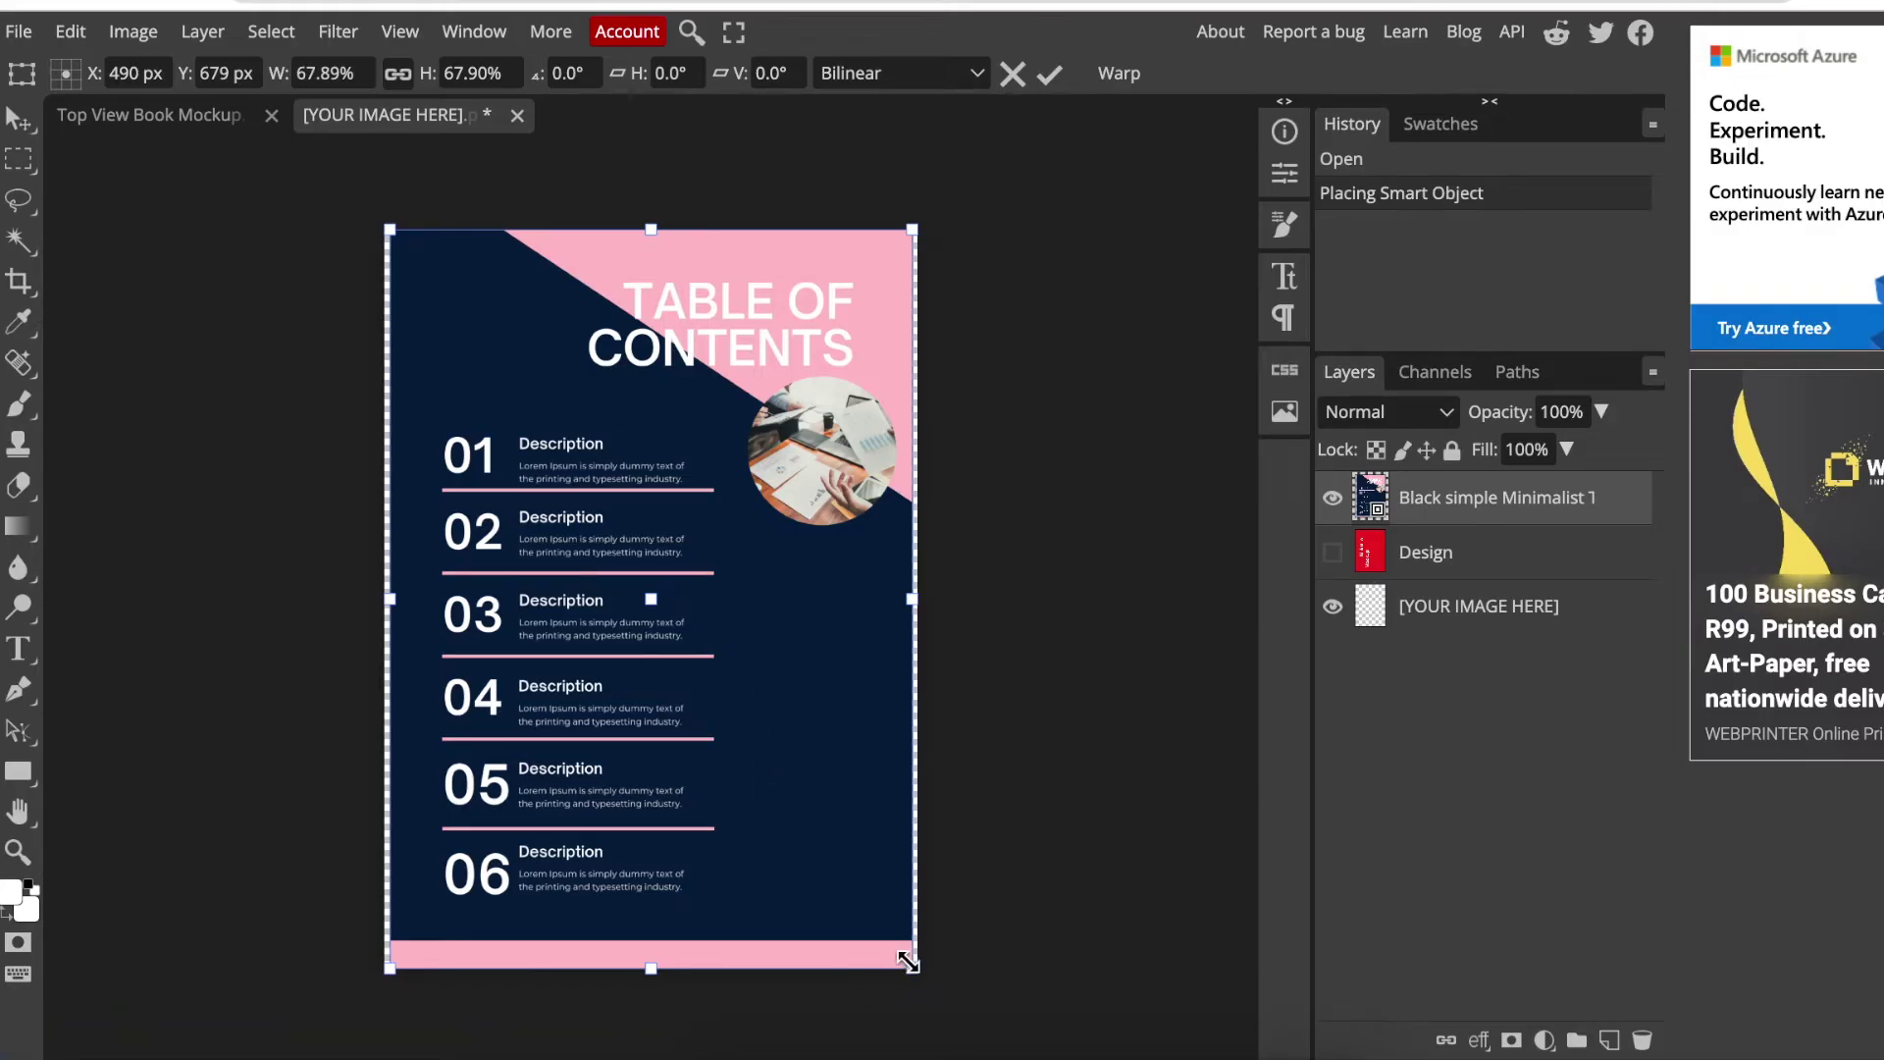
Resize the Table of Contents image to fill the page, commit it, and save
left_click_drag(907, 961, 795, 707)
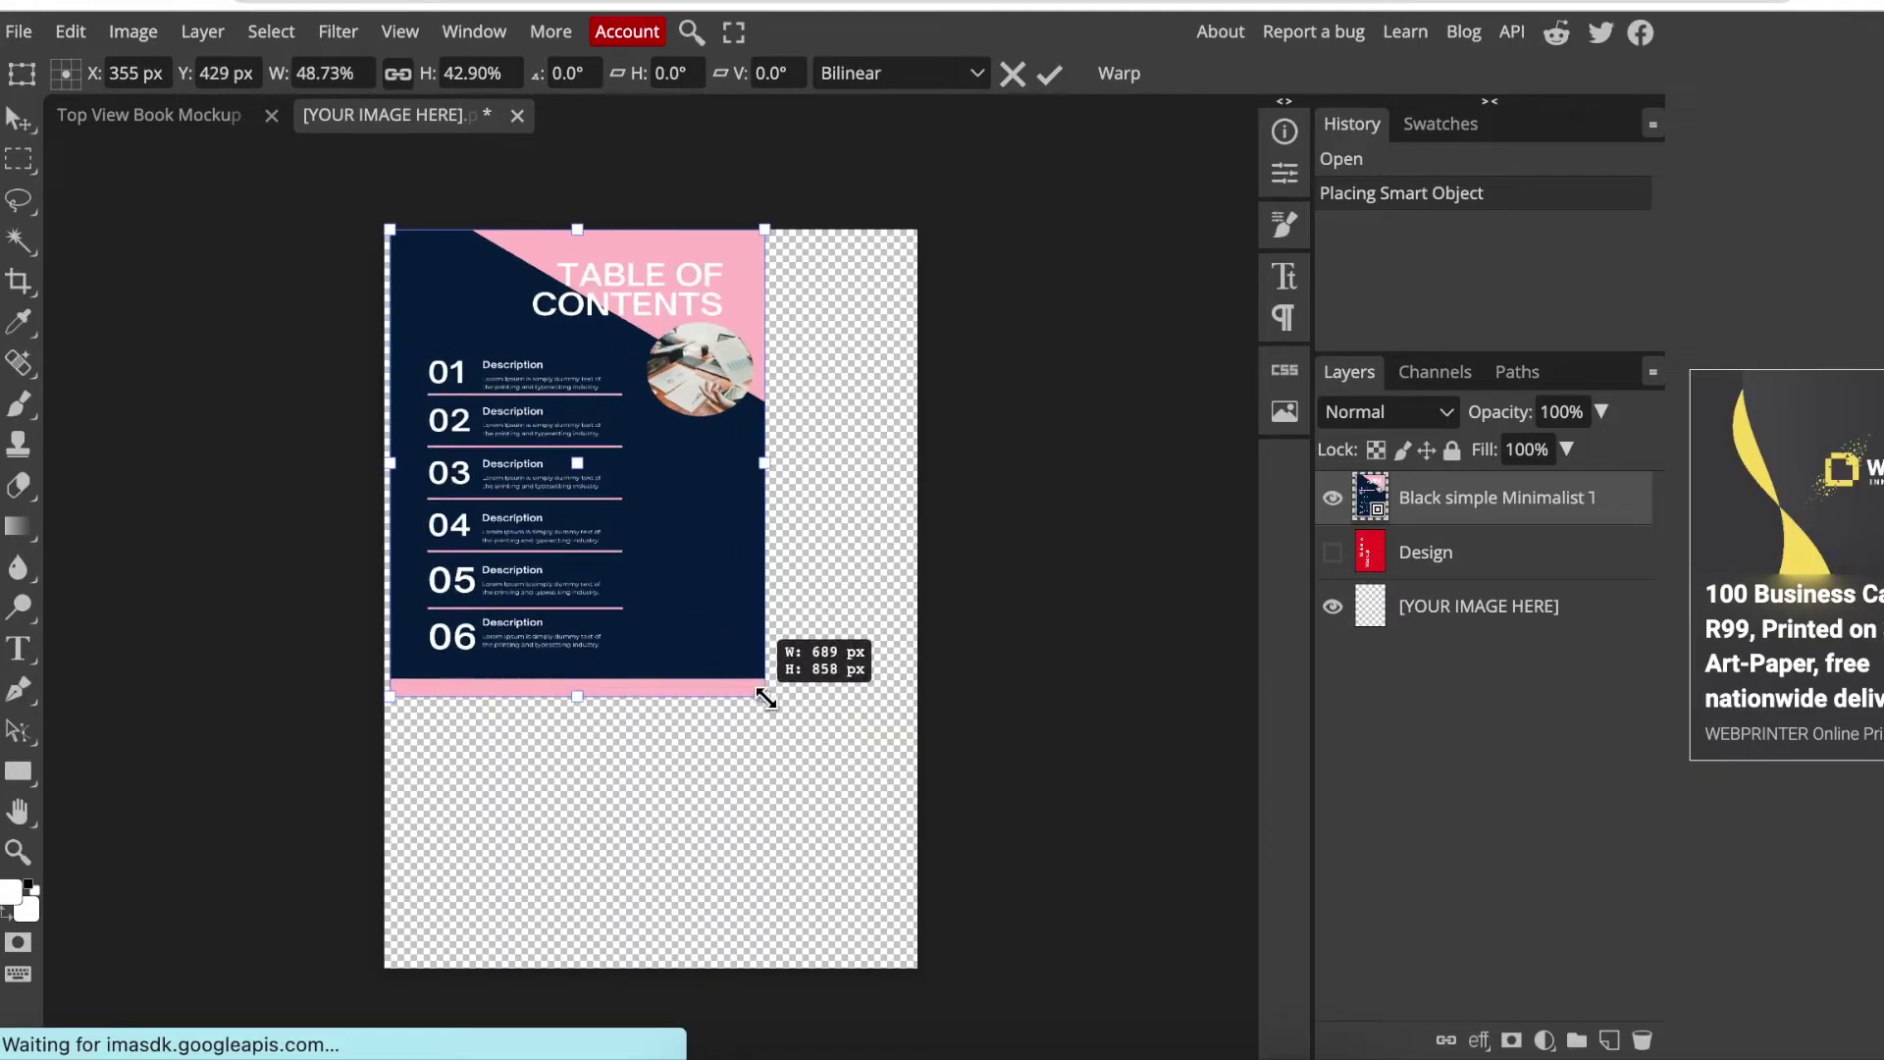
left_click_drag(766, 697, 909, 962)
key("Return")
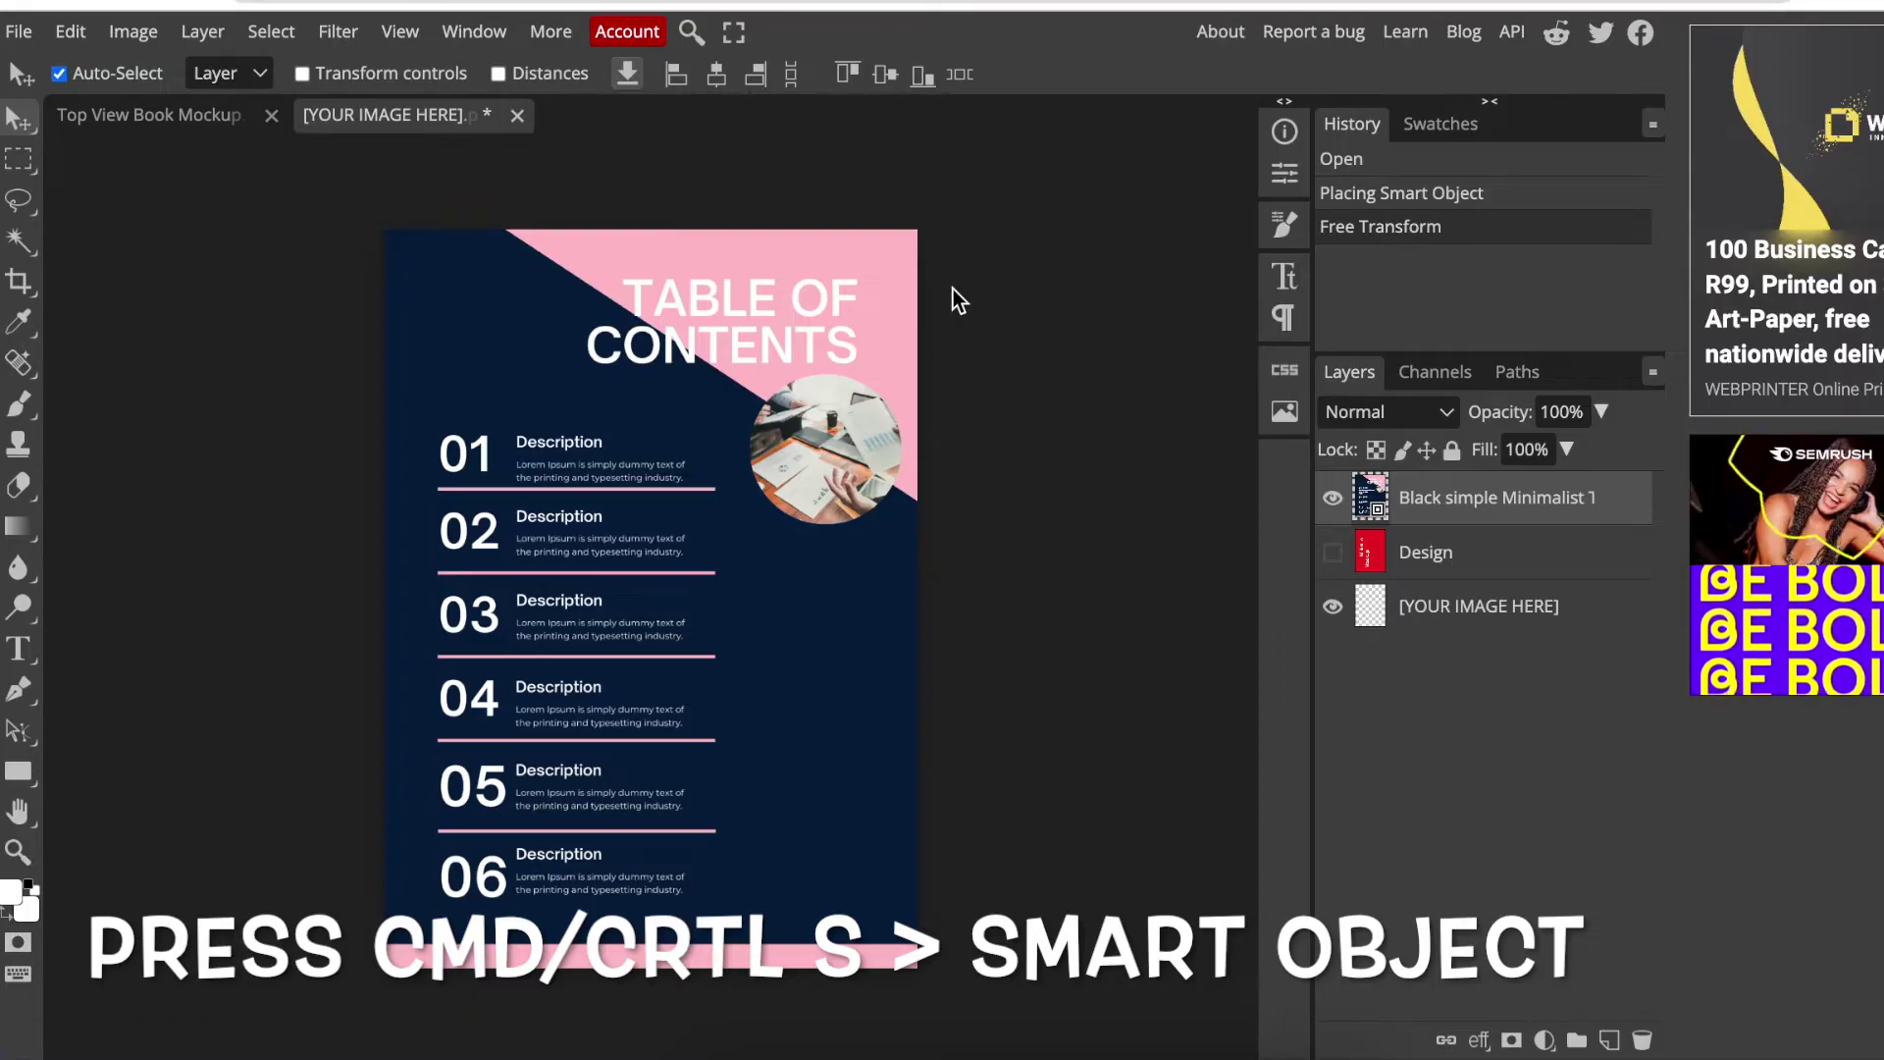
key("ctrl+s")
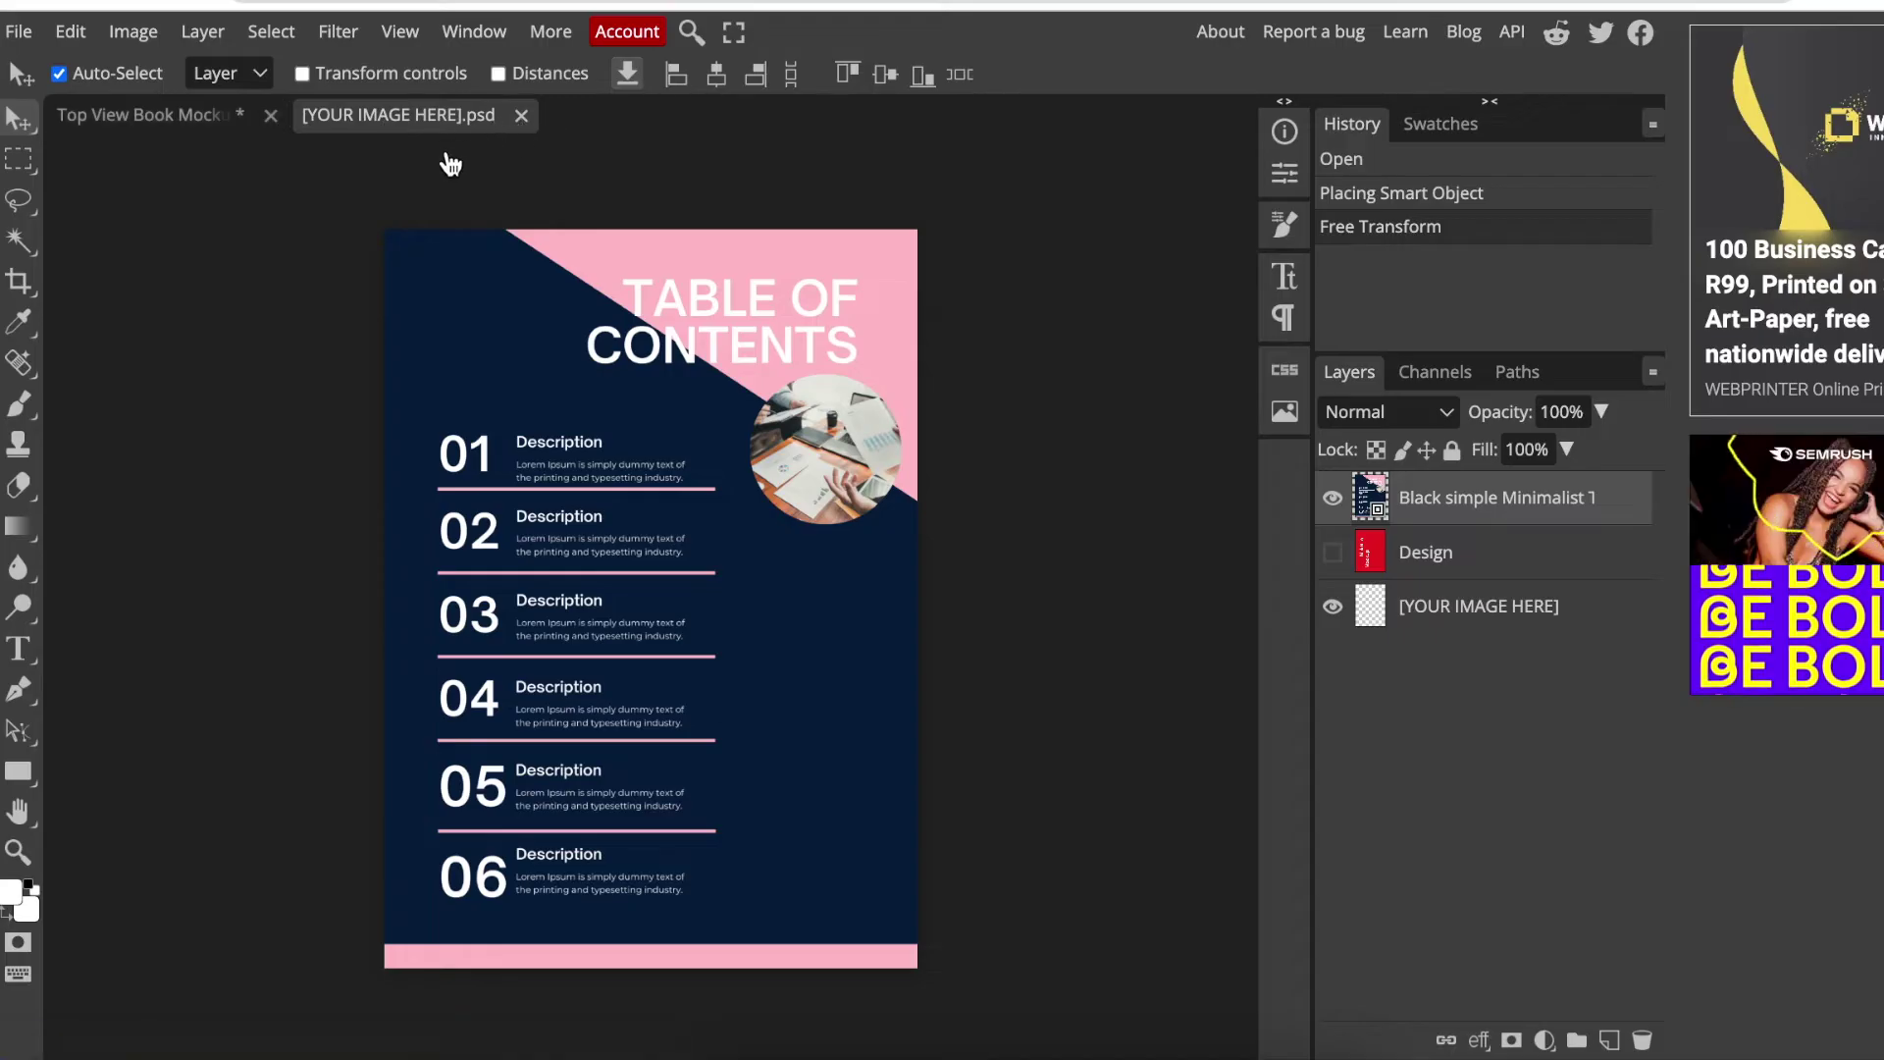
Close the left page, then edit the right page placeholder and hide its Design layer
key("ctrl+s")
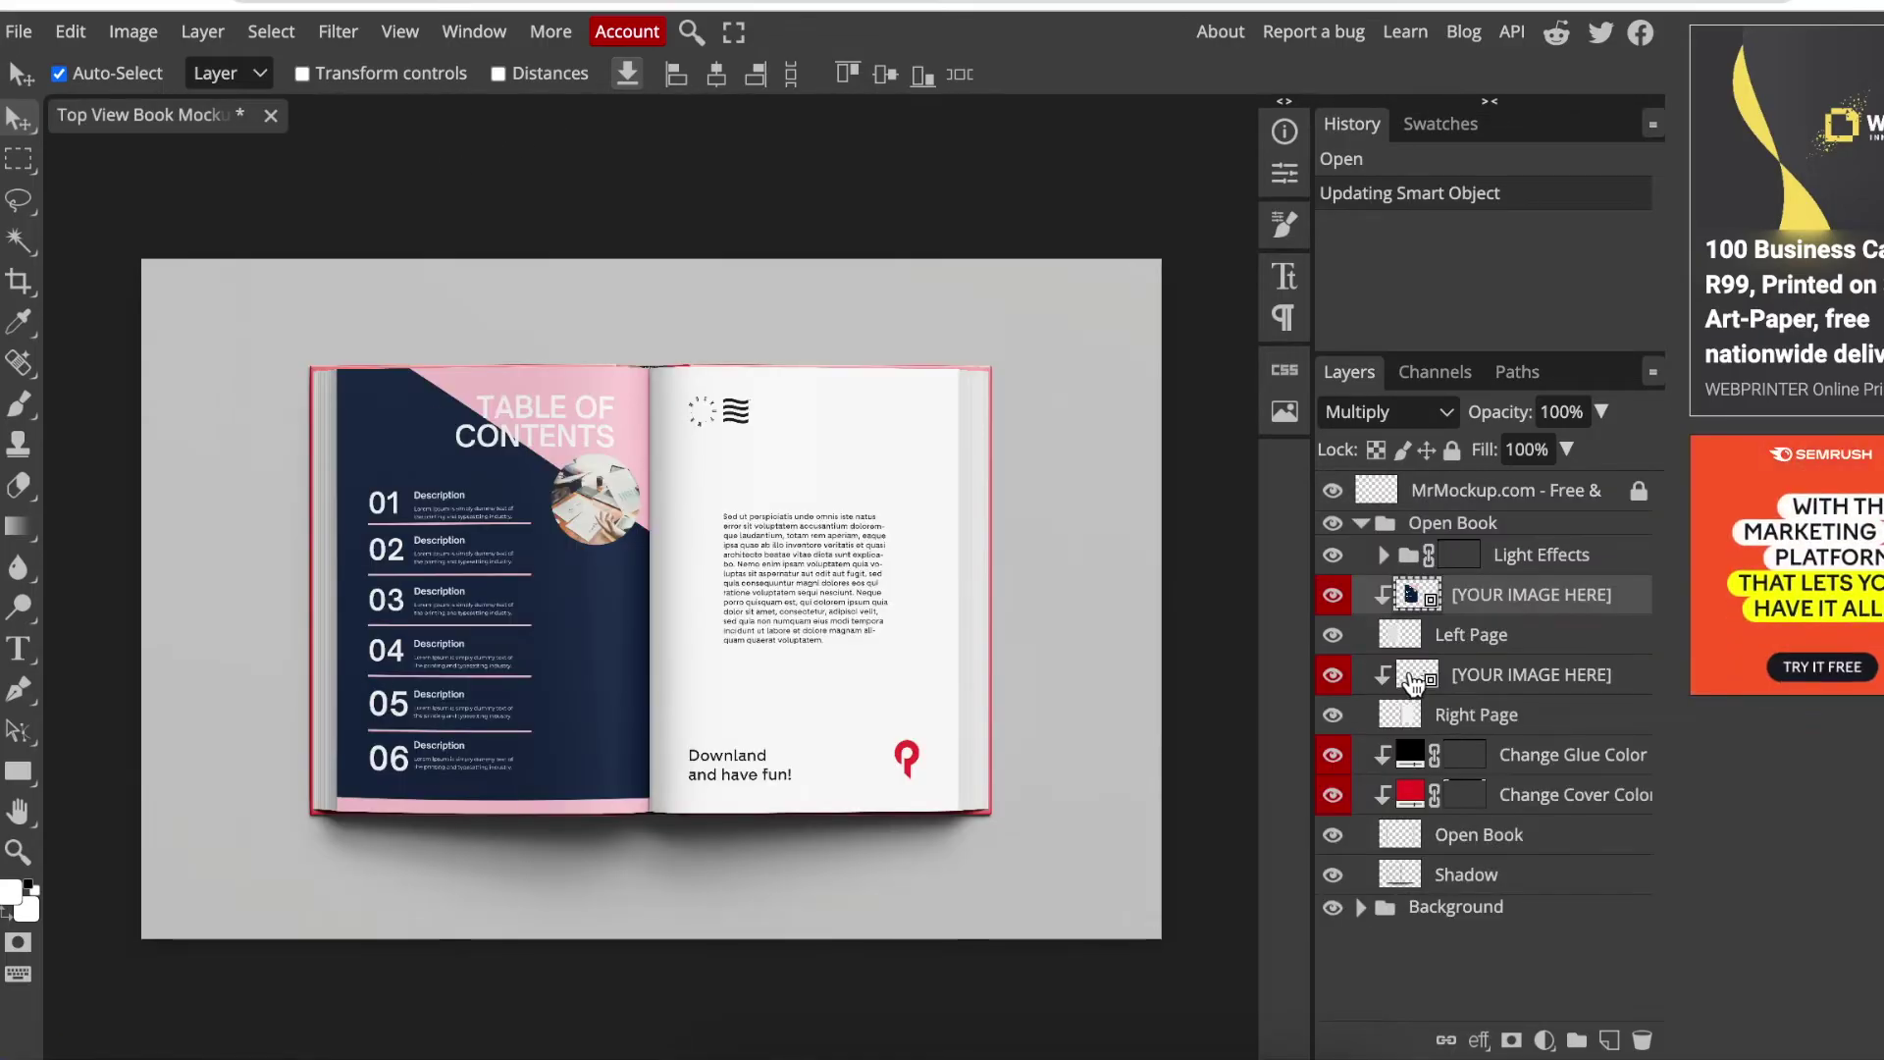
double_click(1416, 677)
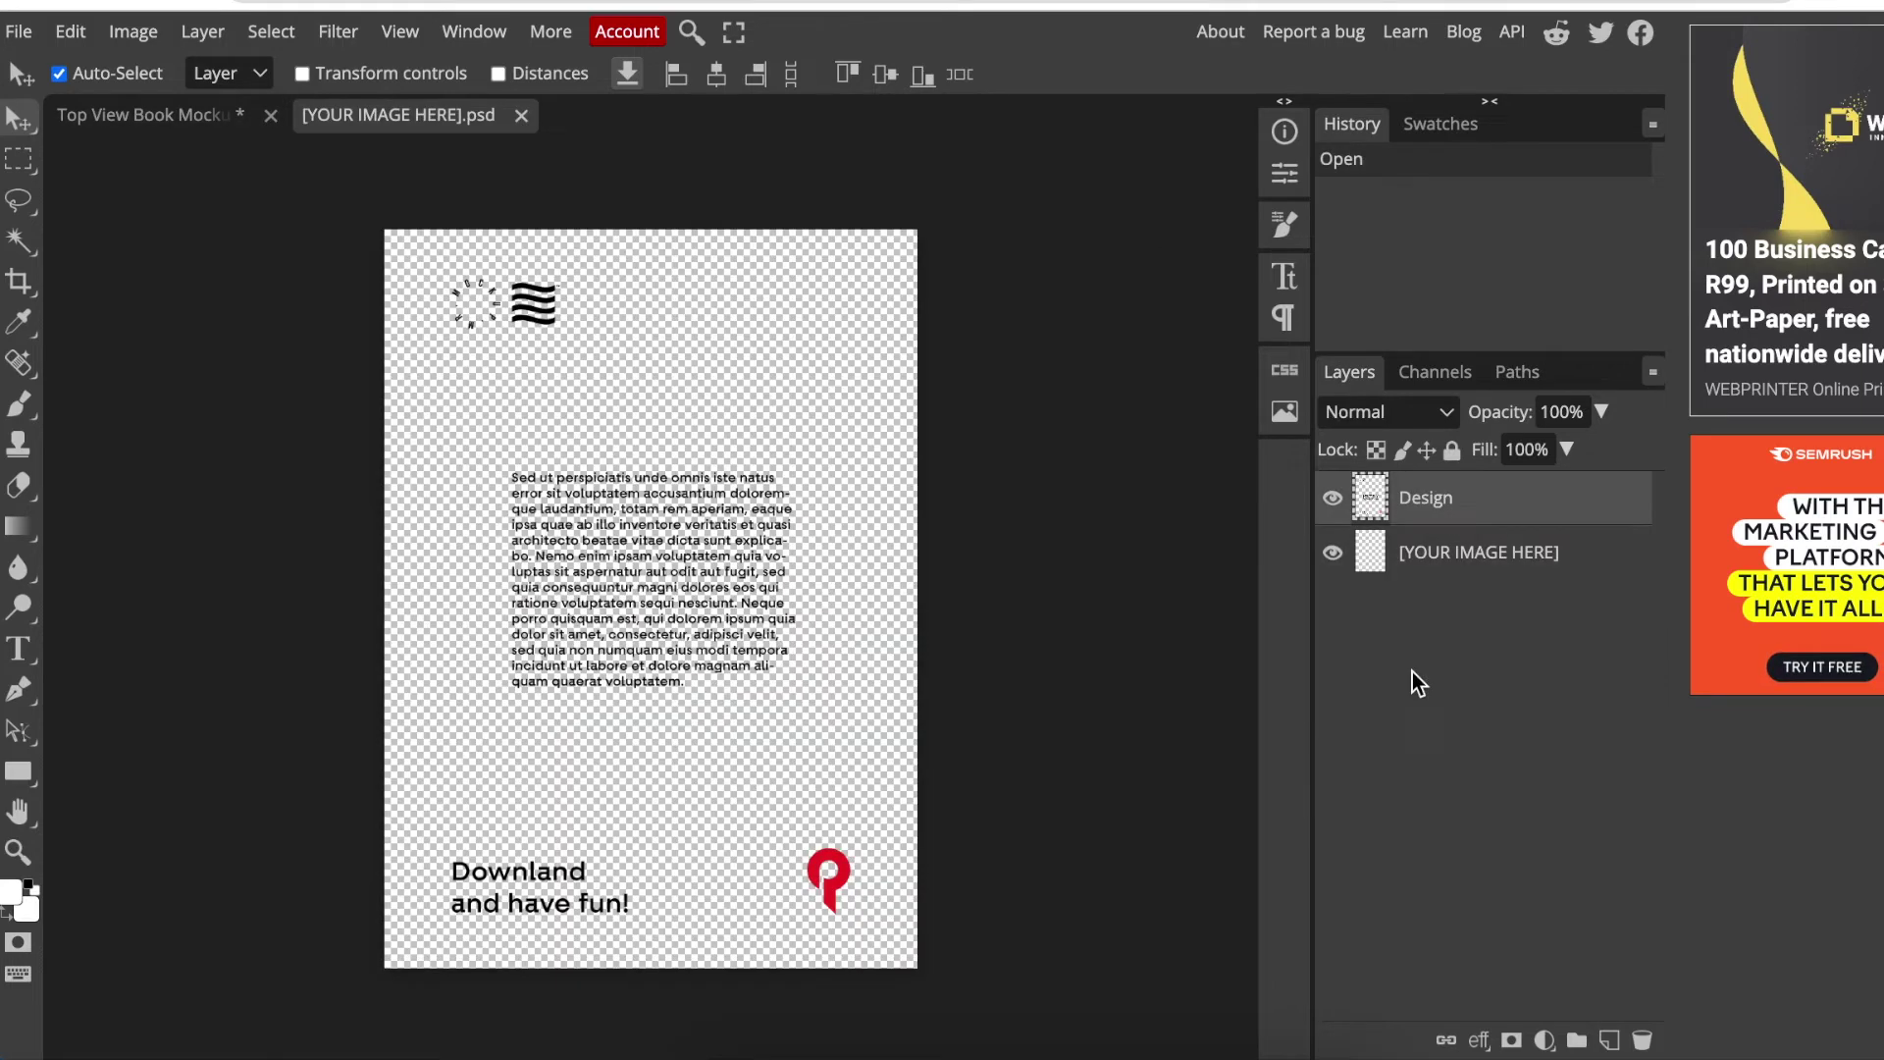
left_click(1334, 499)
Place the White Clean Magazine page image, commit it, and close to update the mockup
left_click(151, 290)
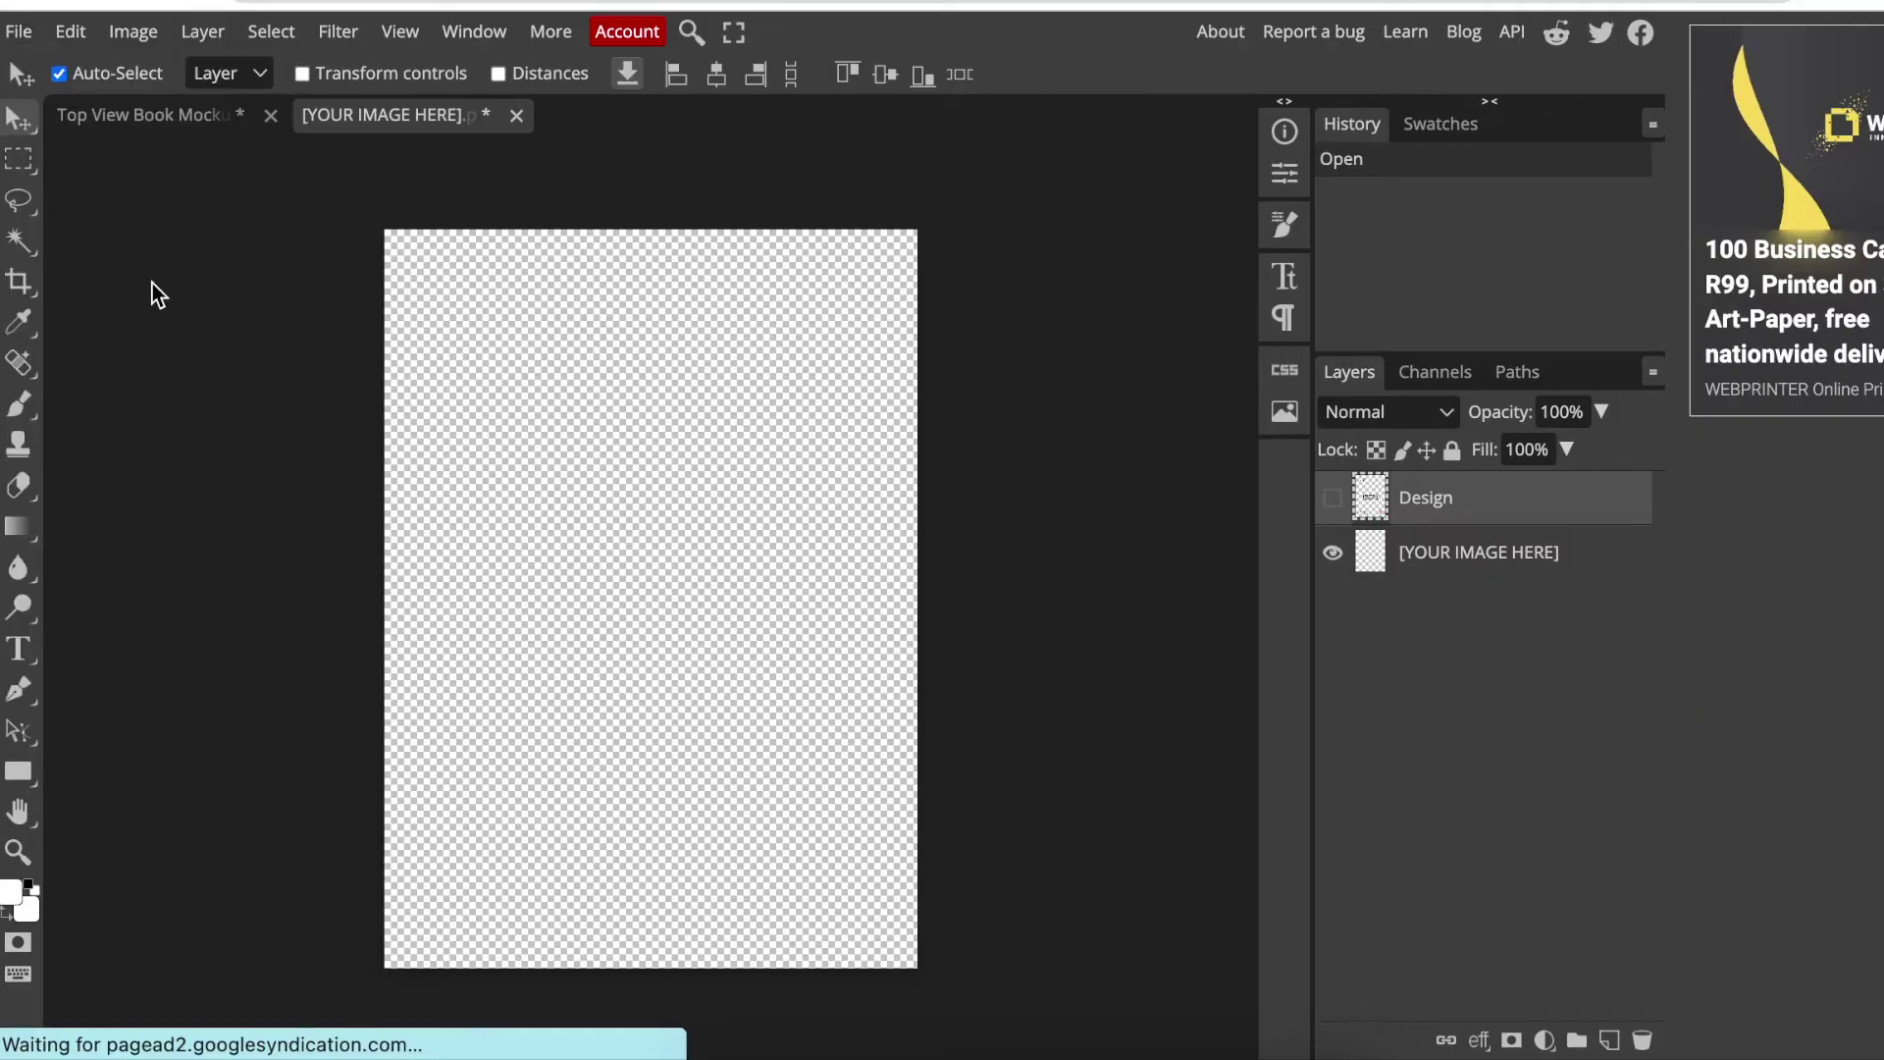
left_click(1114, 727)
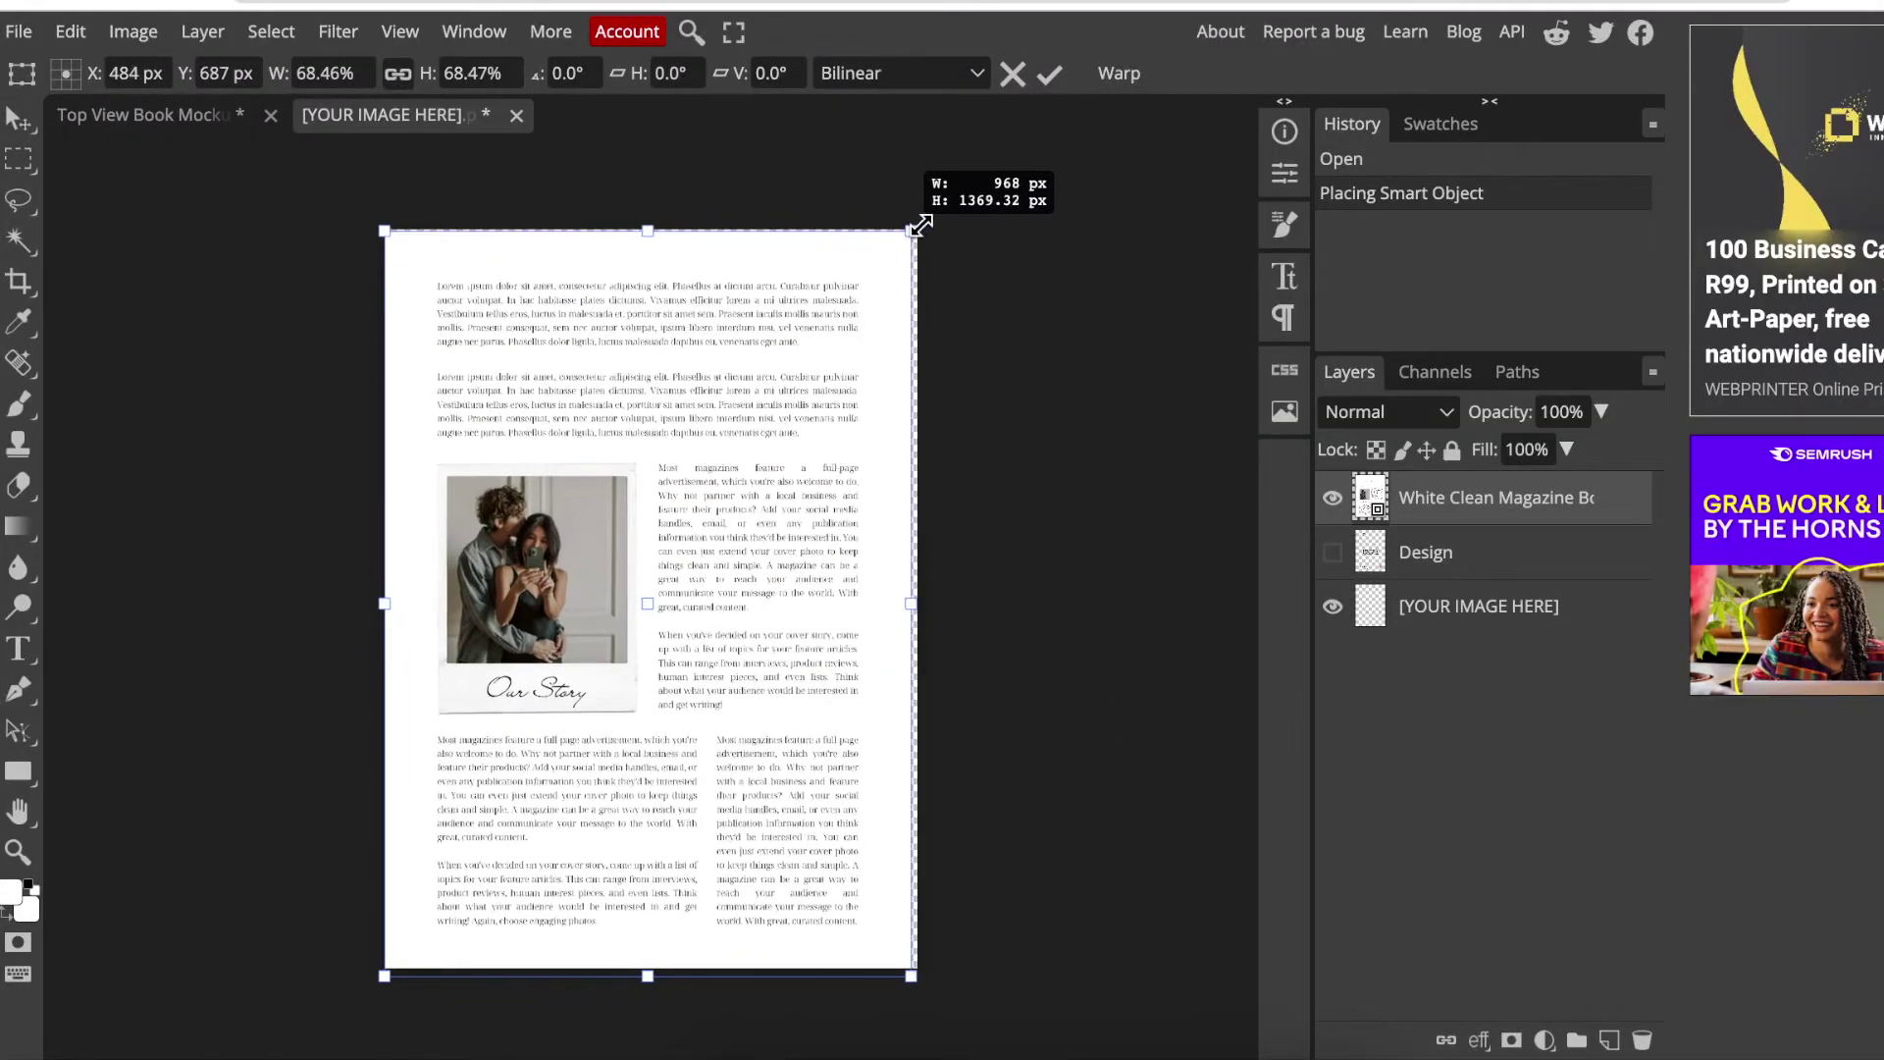
left_click(1049, 74)
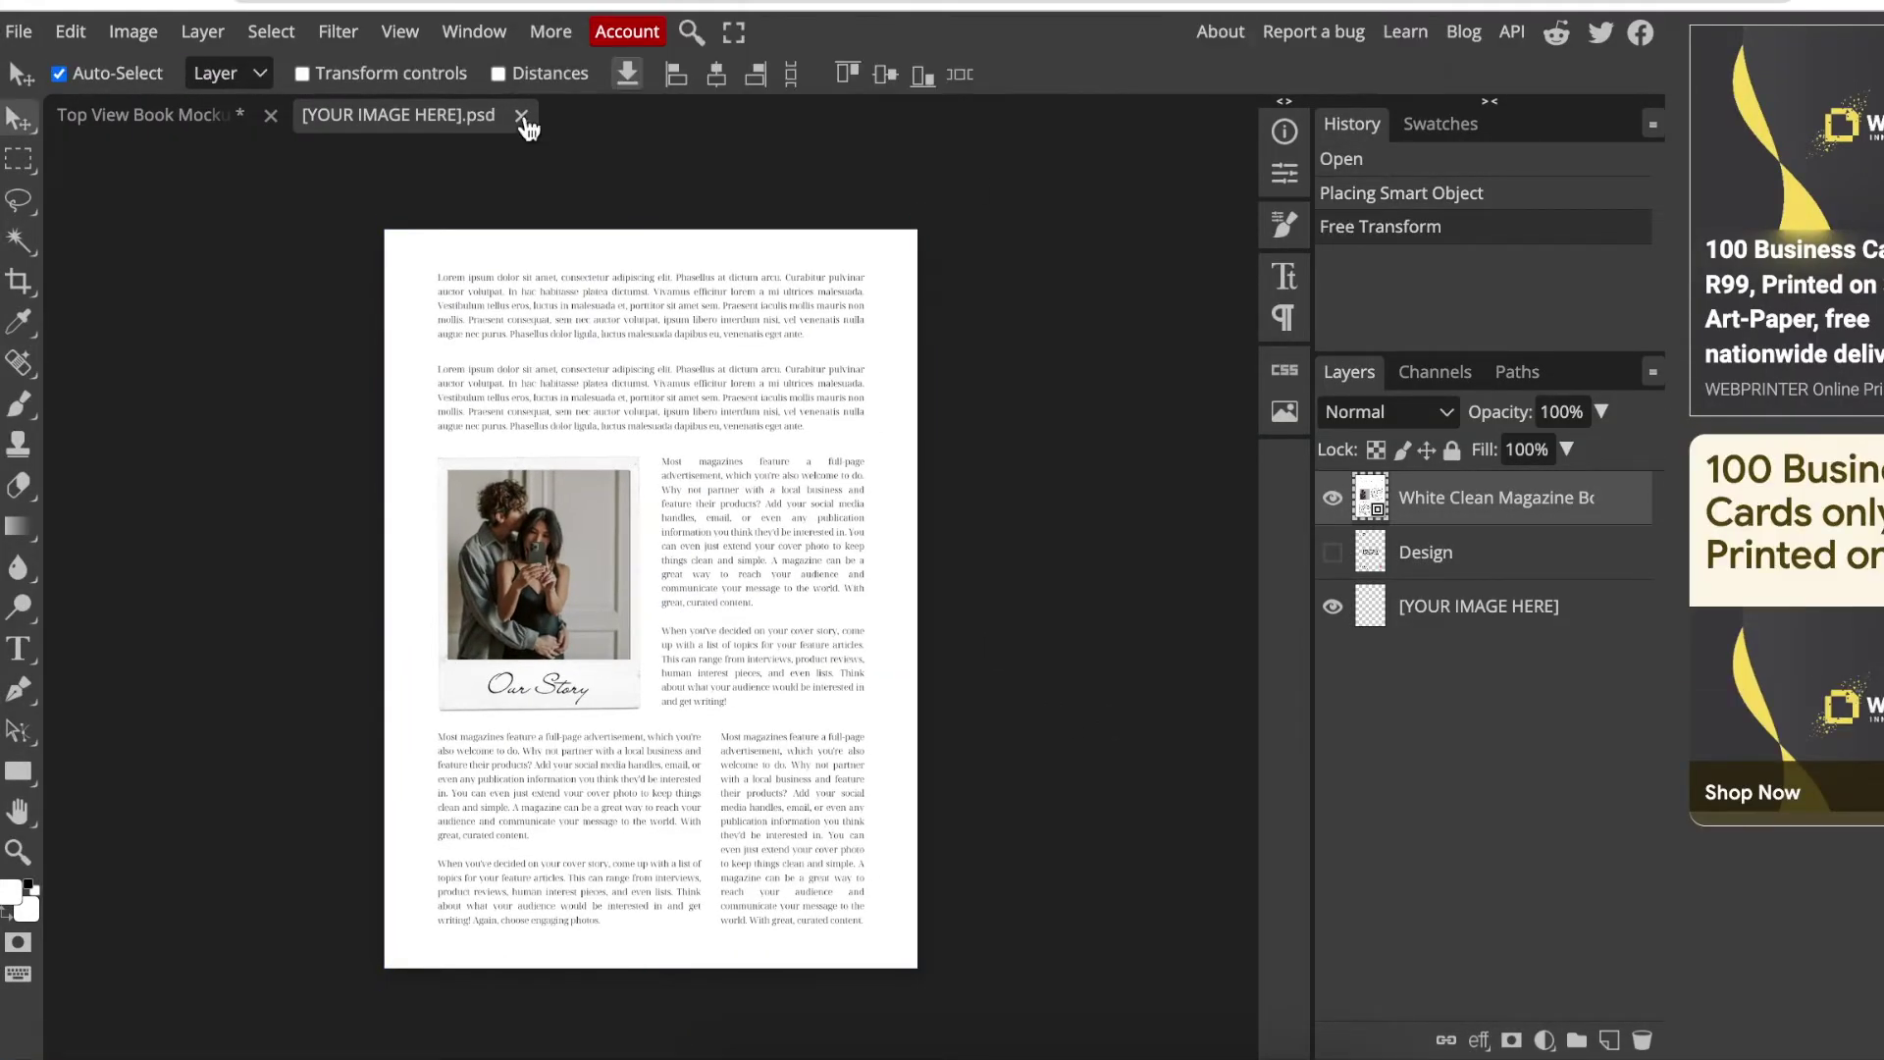
left_click(521, 116)
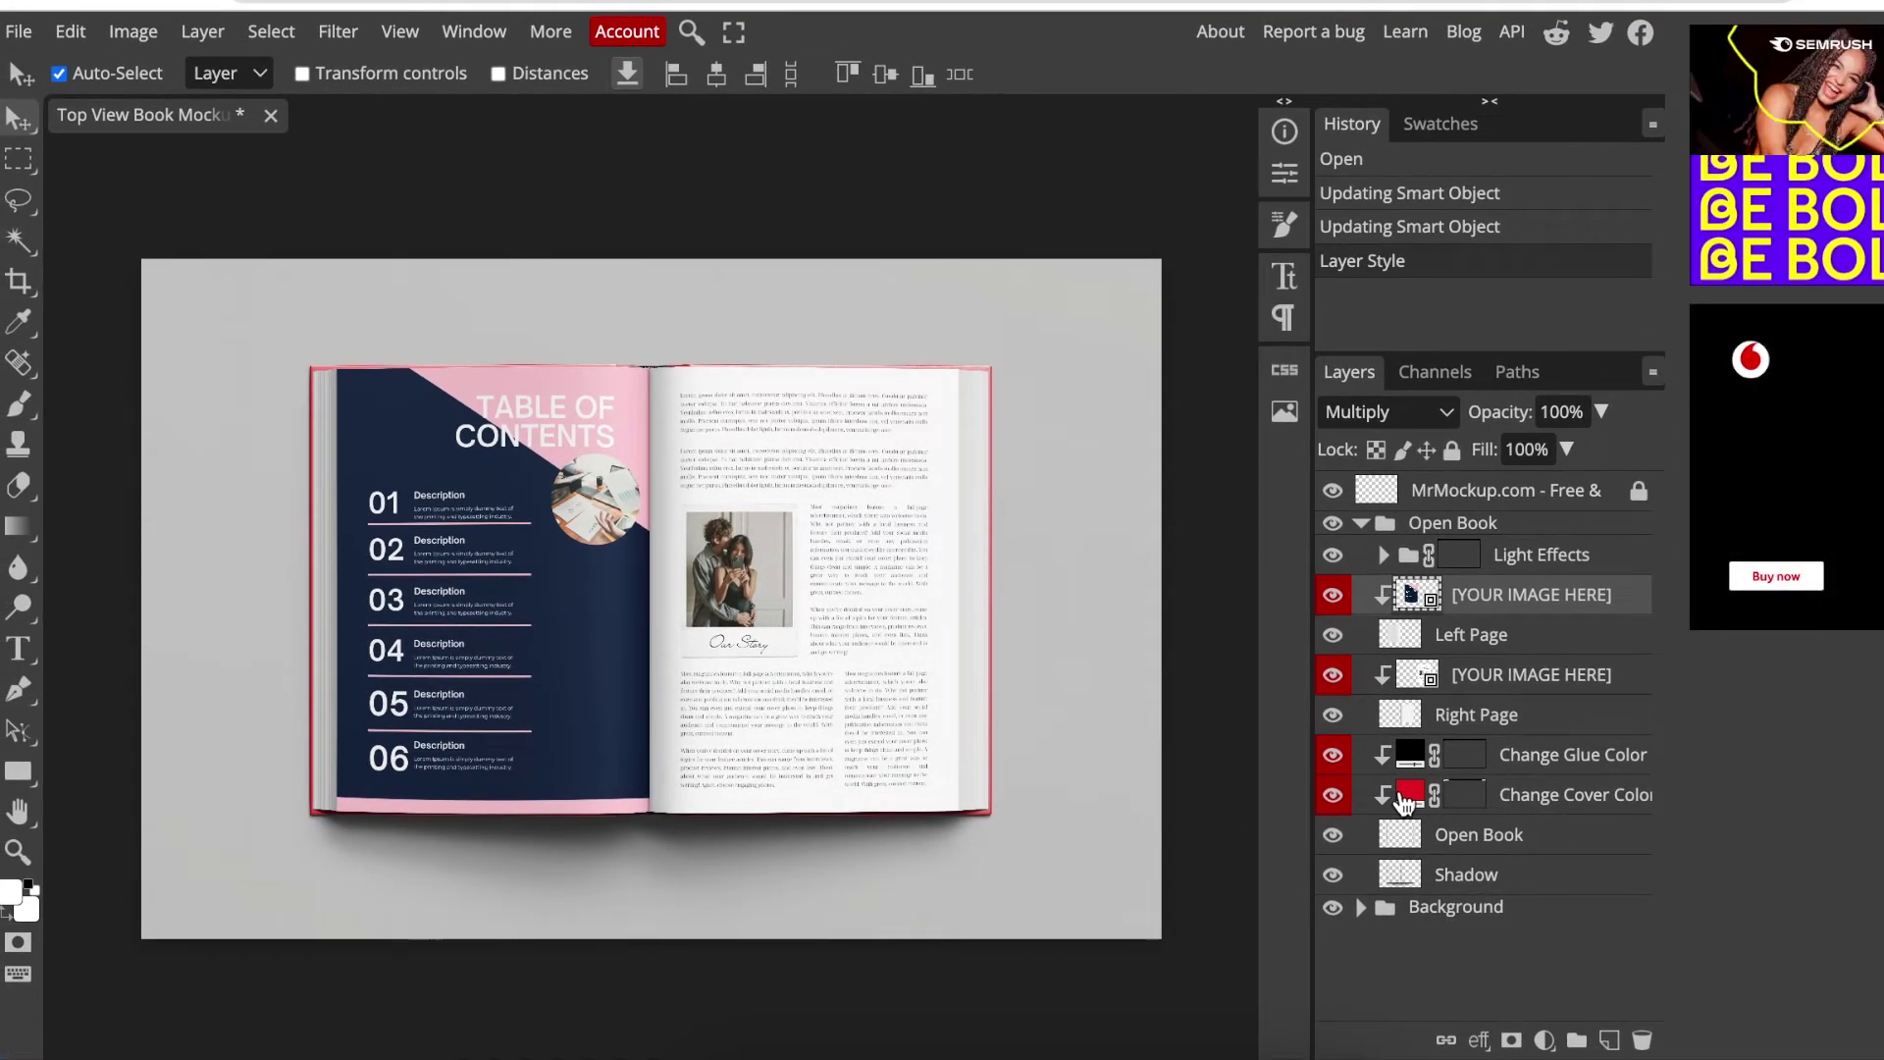
Set the Change Cover Color fill to pale pink #e6abad
double_click(1410, 795)
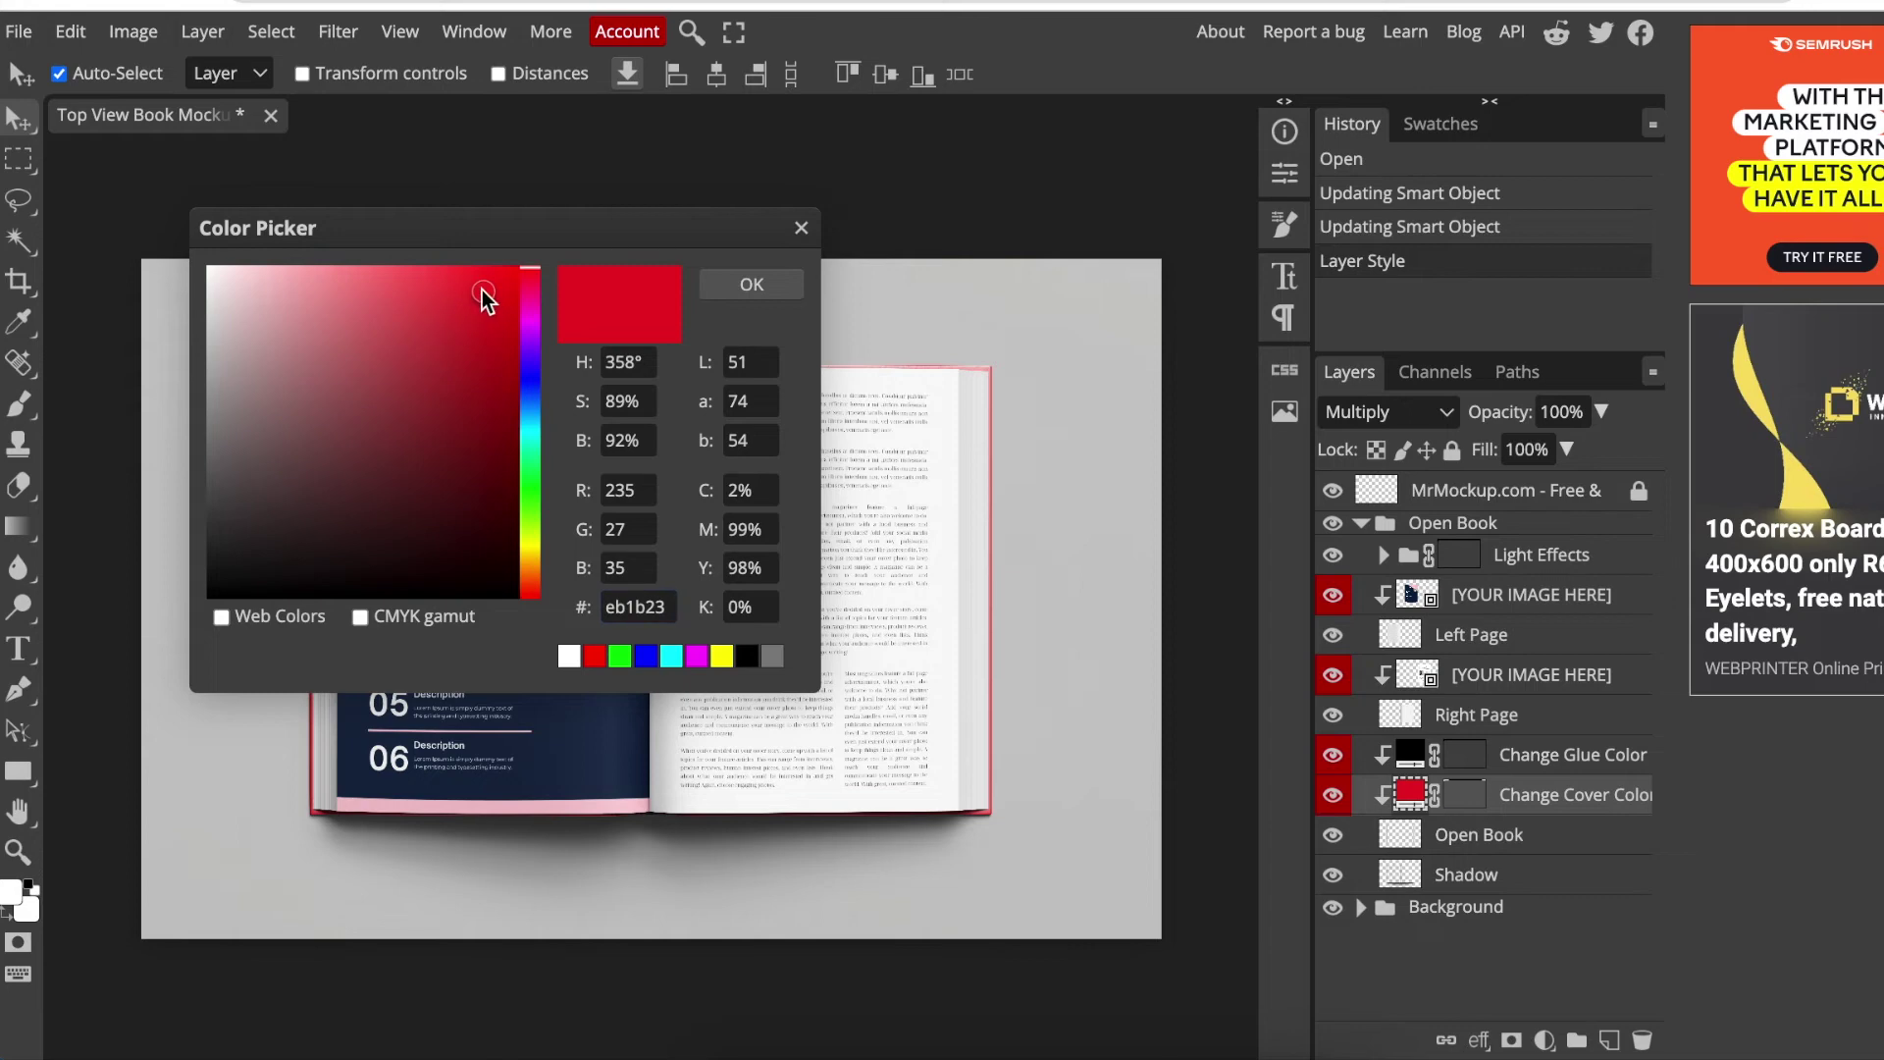
left_click(280, 292)
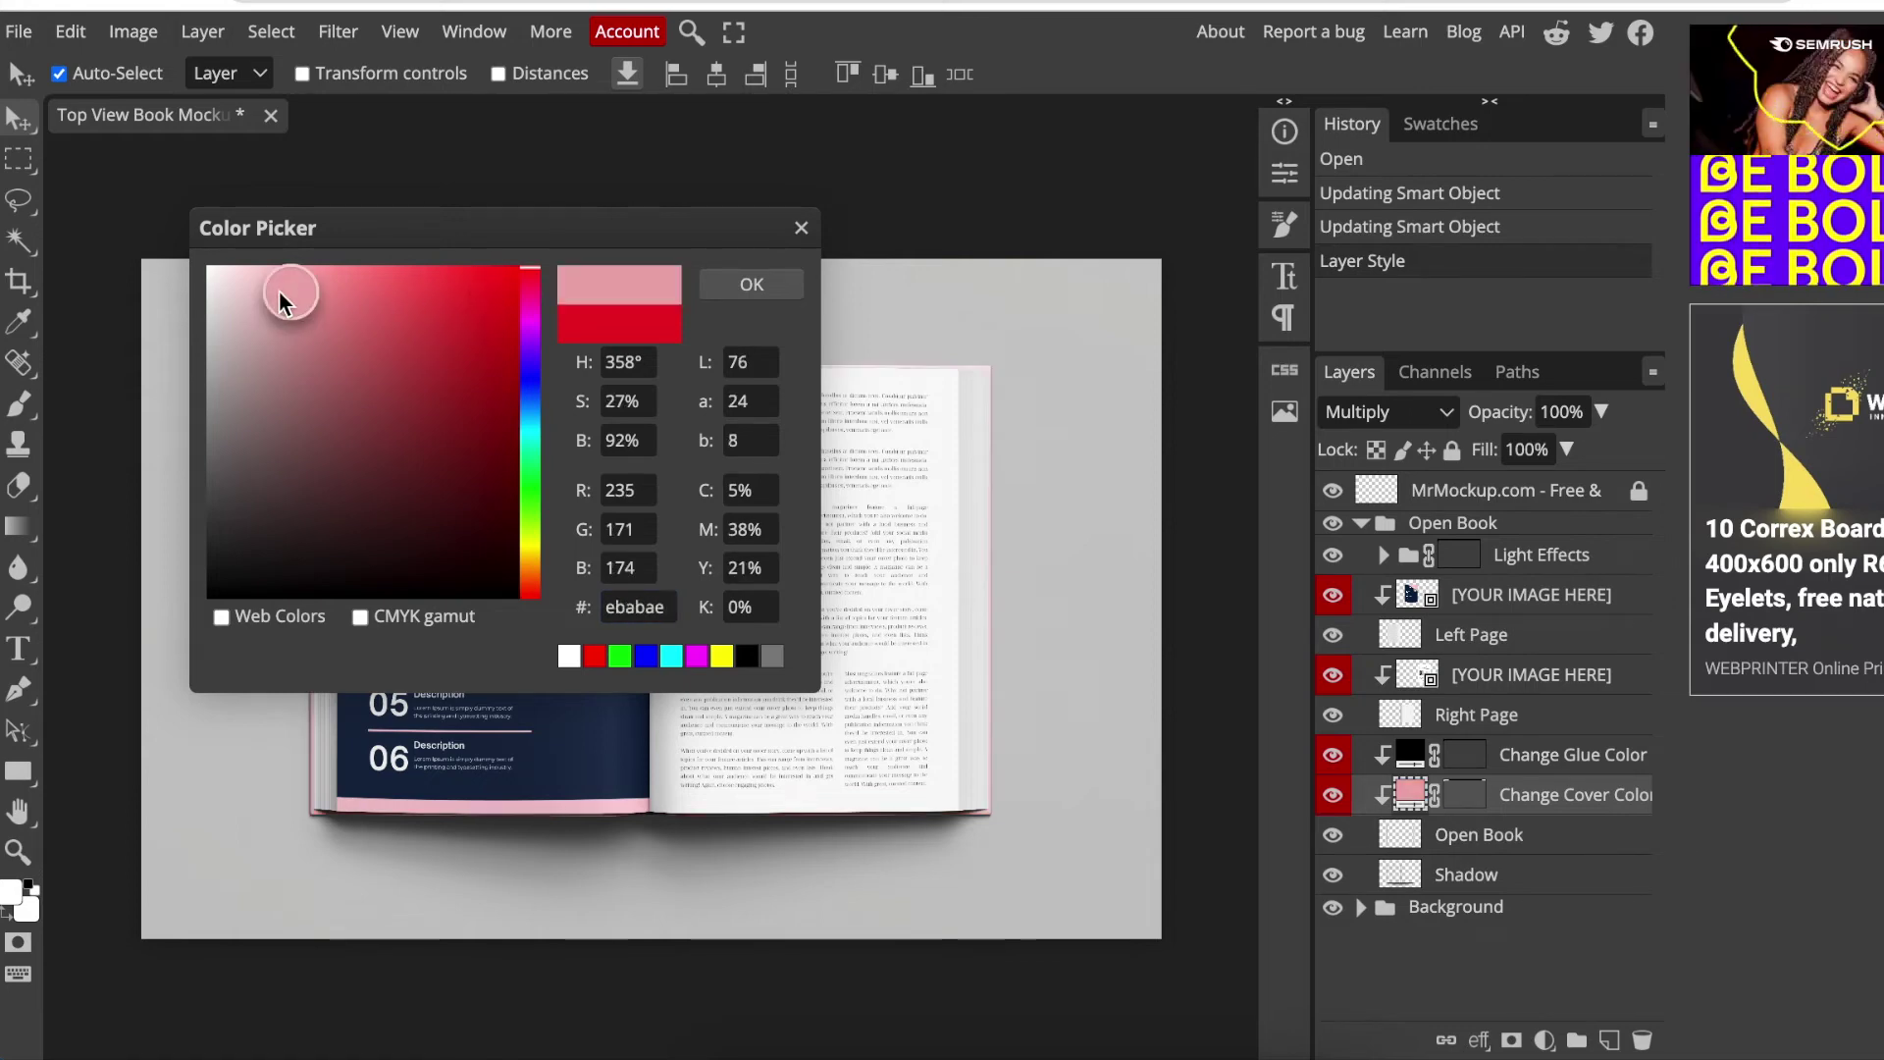
left_click_drag(279, 293, 276, 294)
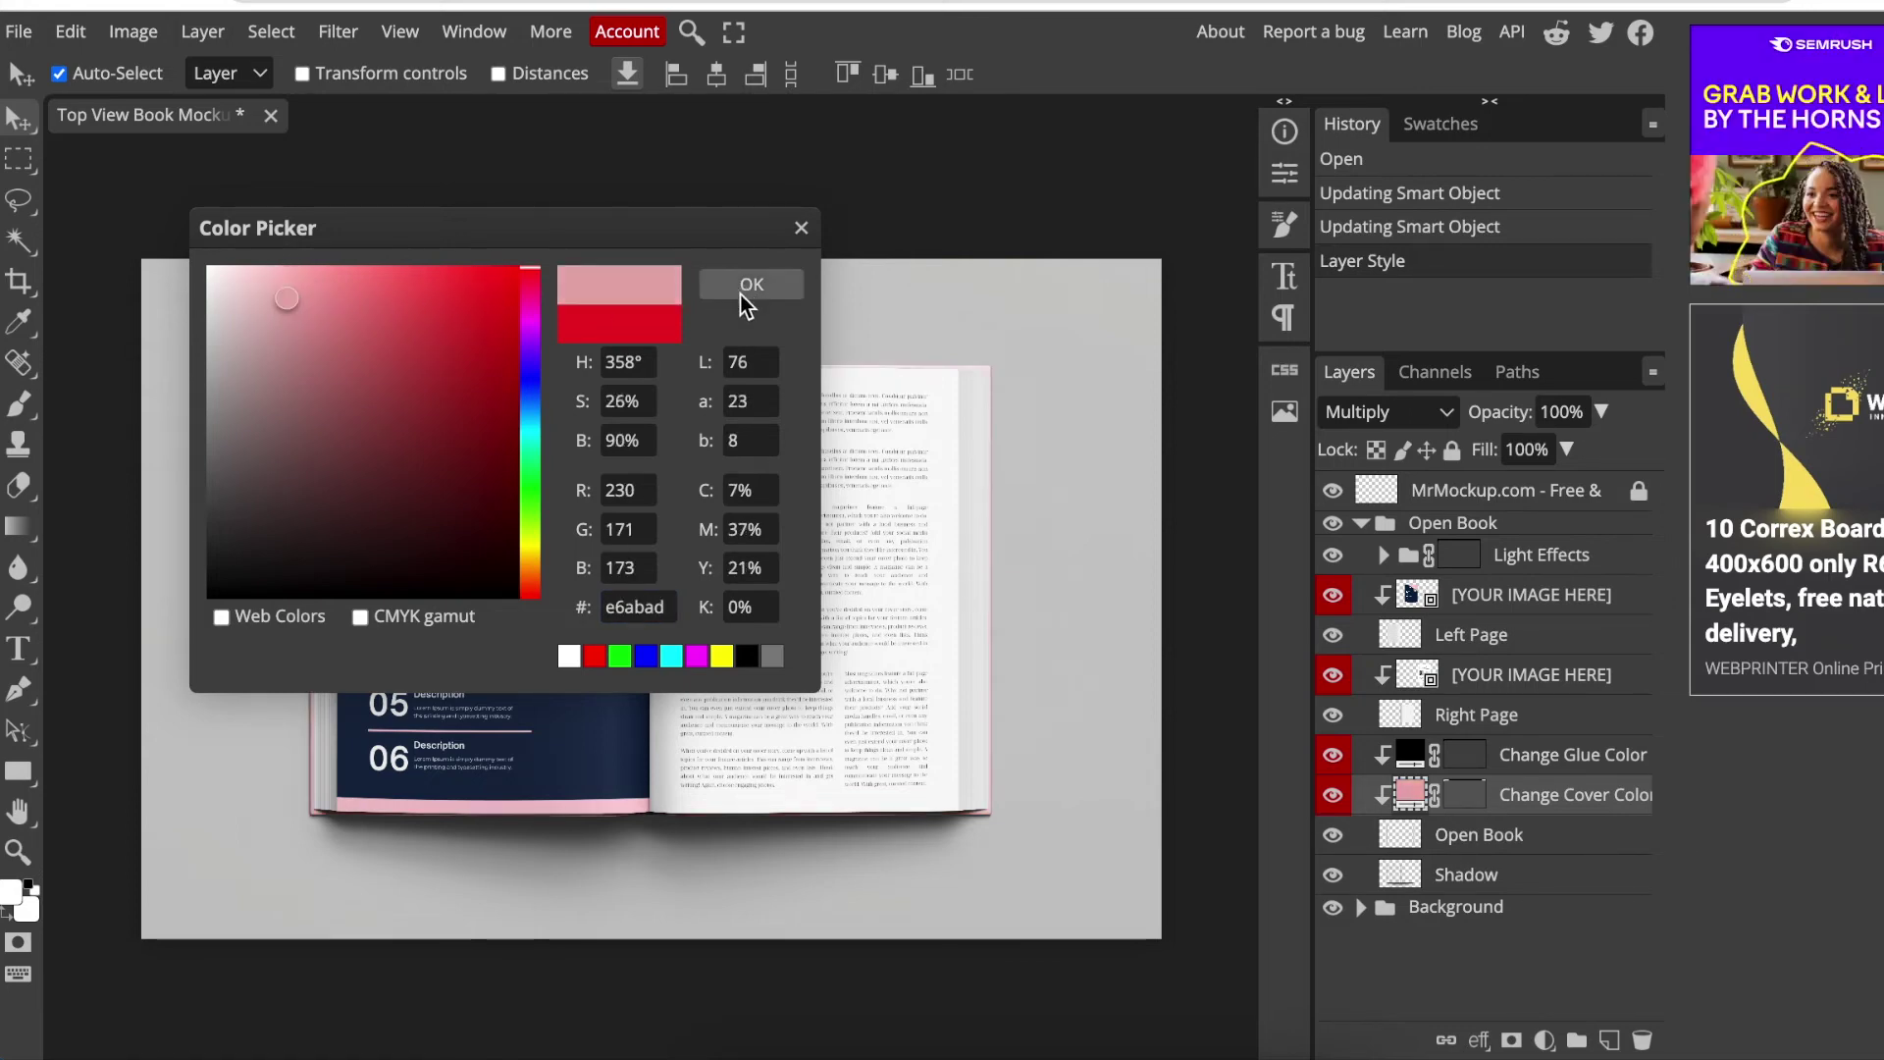
left_click(751, 285)
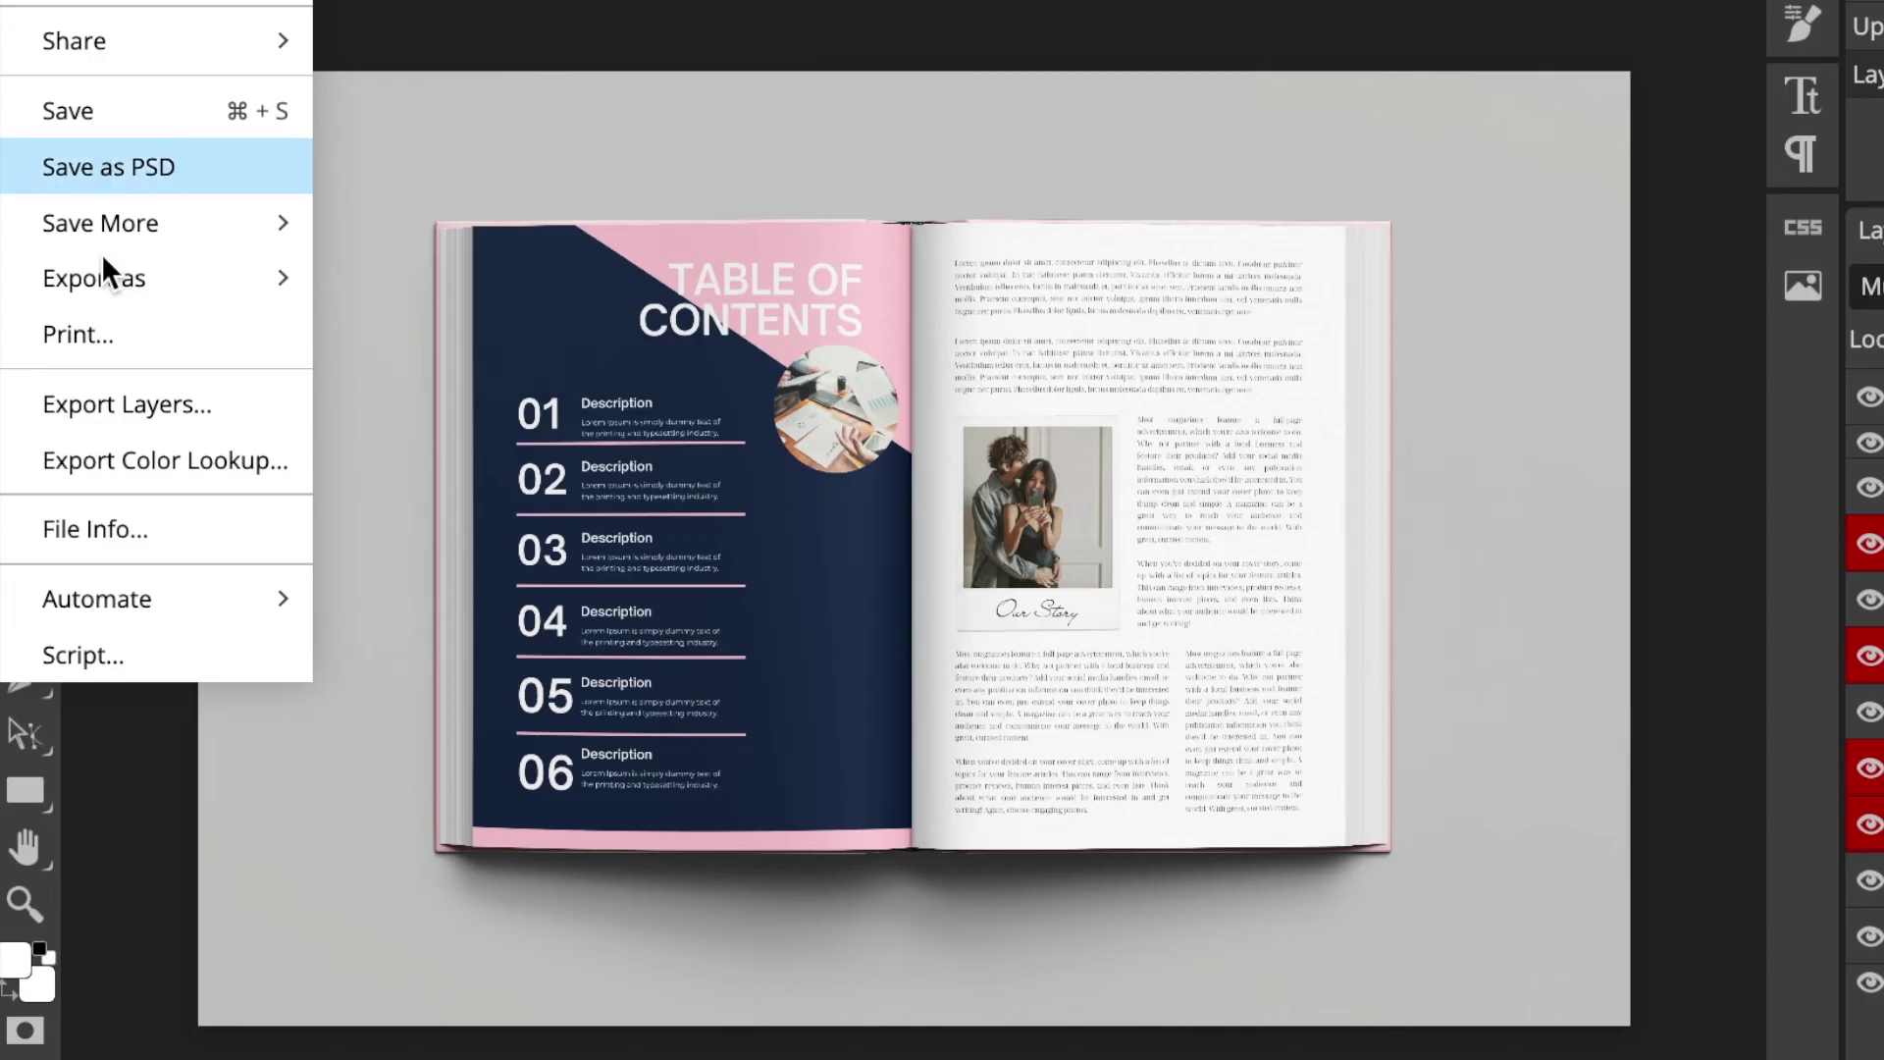
Bring up the File > Export as formats with PNG selected
mouse_move(122, 280)
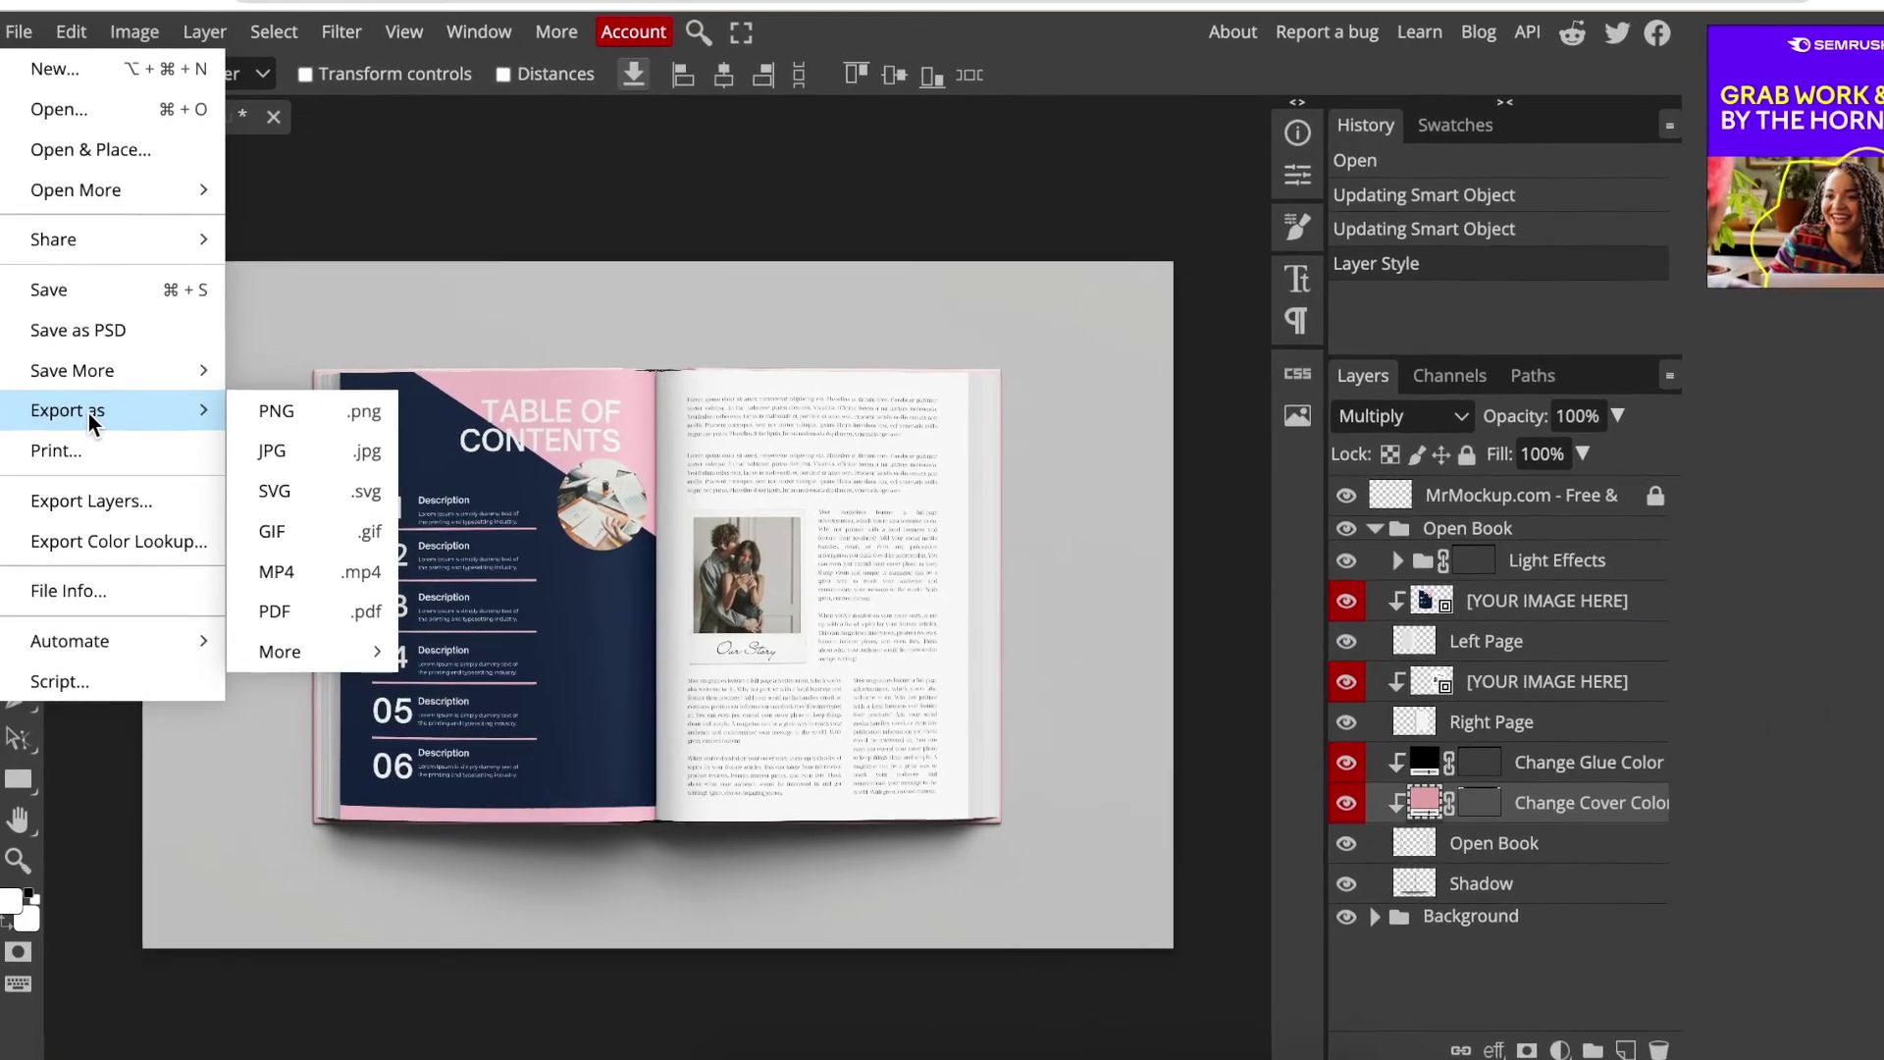